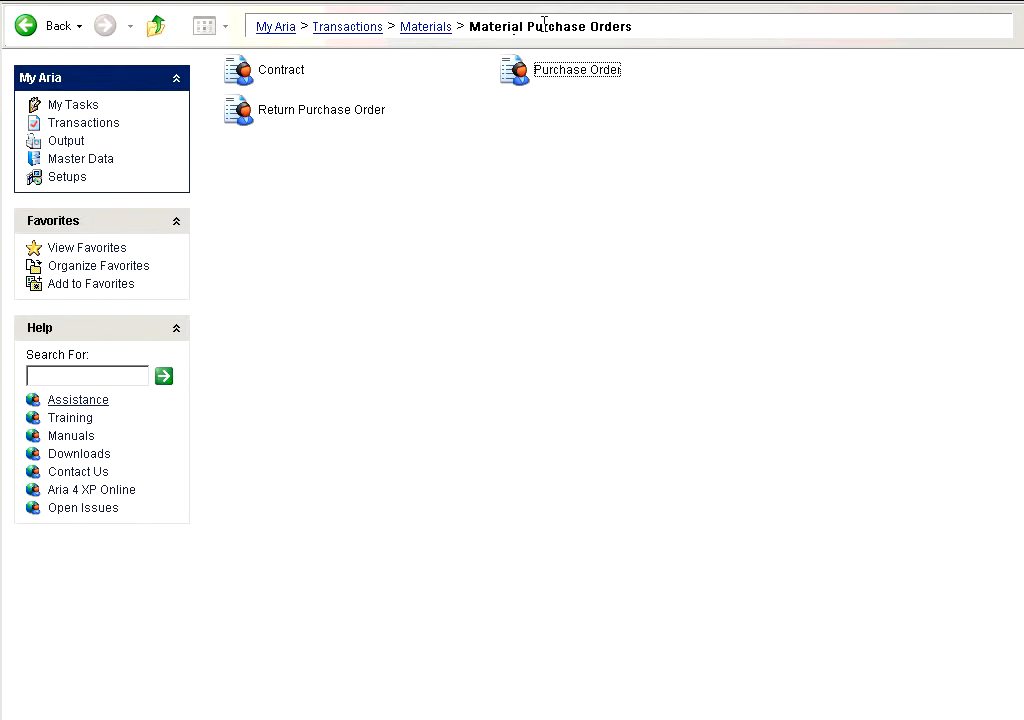
Open the Purchase Order form and load the last order in the list, for vendor TROY.
left_click(601, 75)
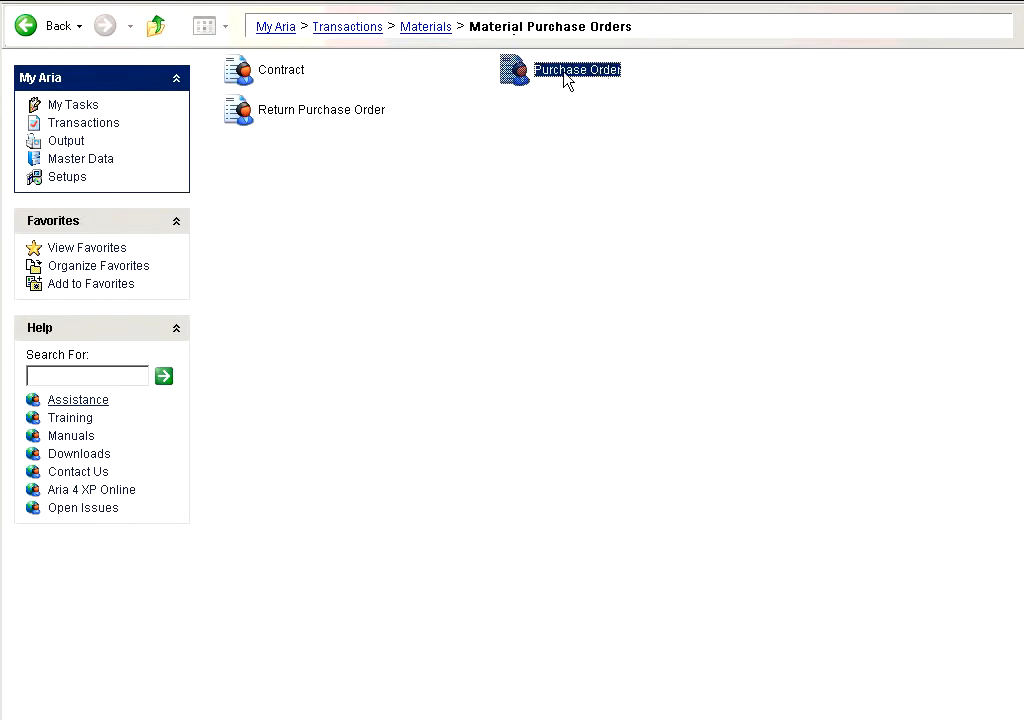
double_click(566, 78)
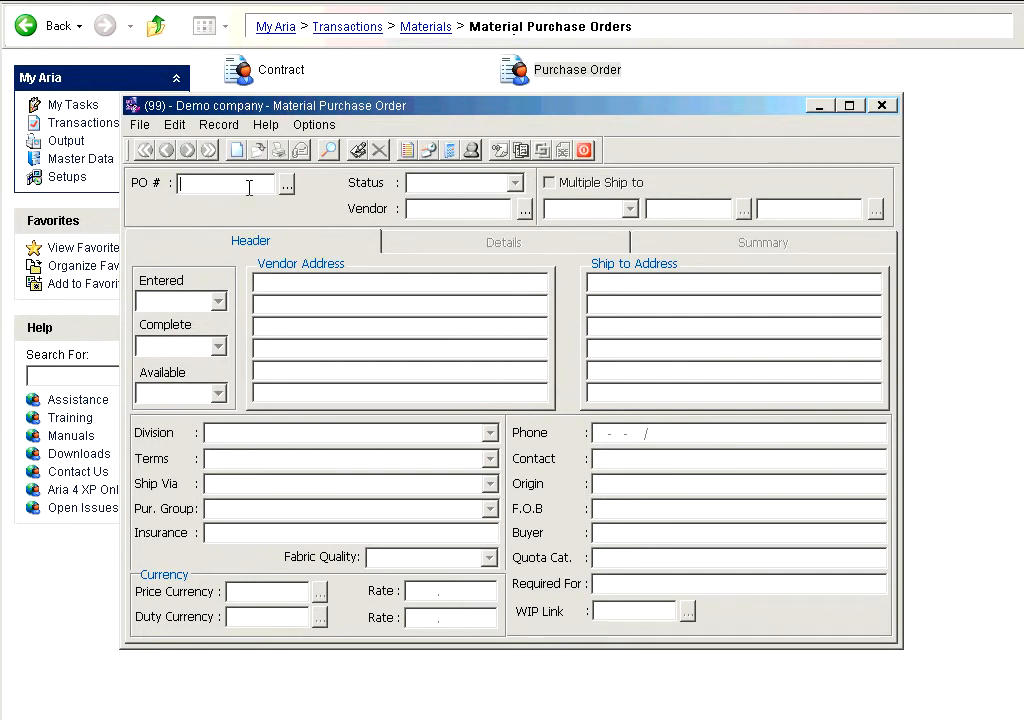
left_click(287, 184)
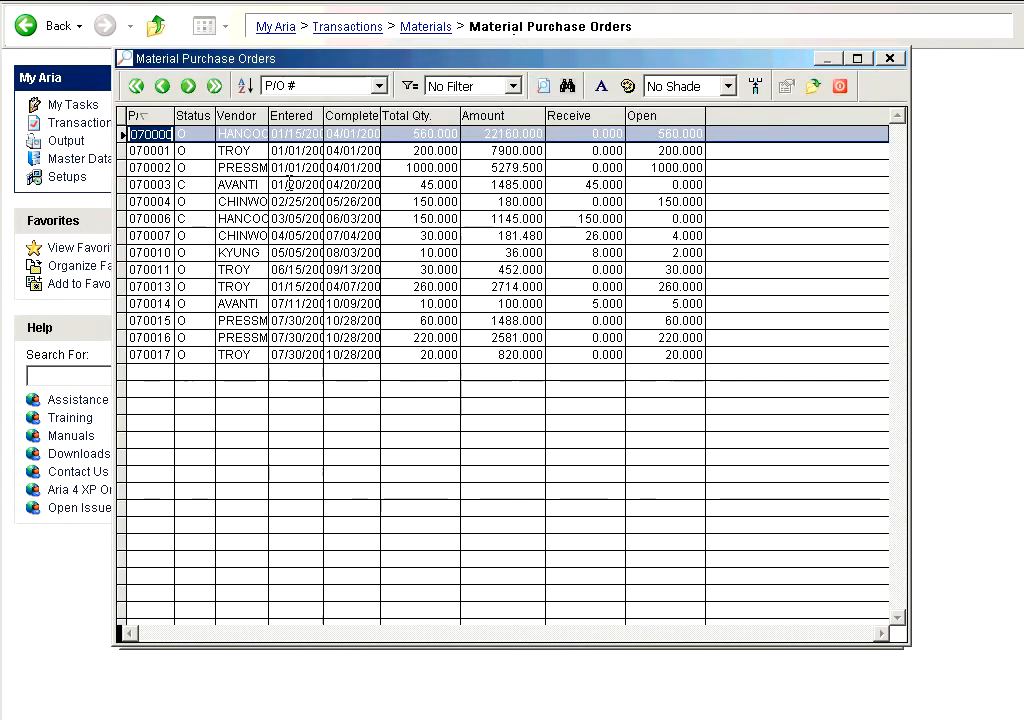
left_click(238, 354)
double_click(243, 354)
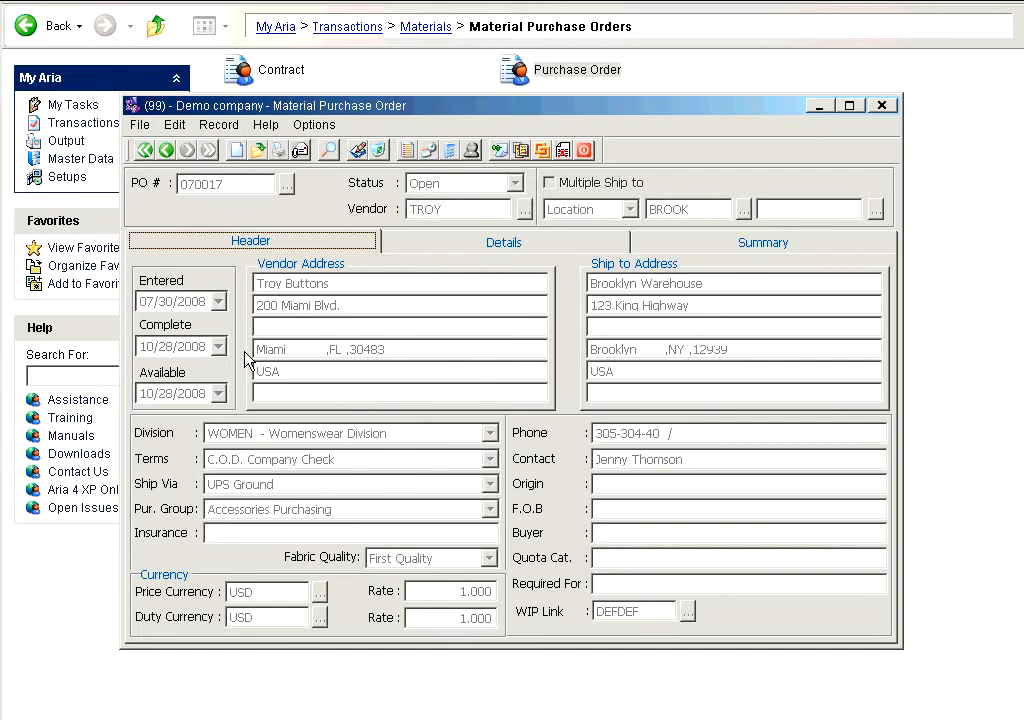
Review the order's BUTB001 BROWN and SILVER detail lines and its quantity and cost summary, then return to the details.
left_click(448, 245)
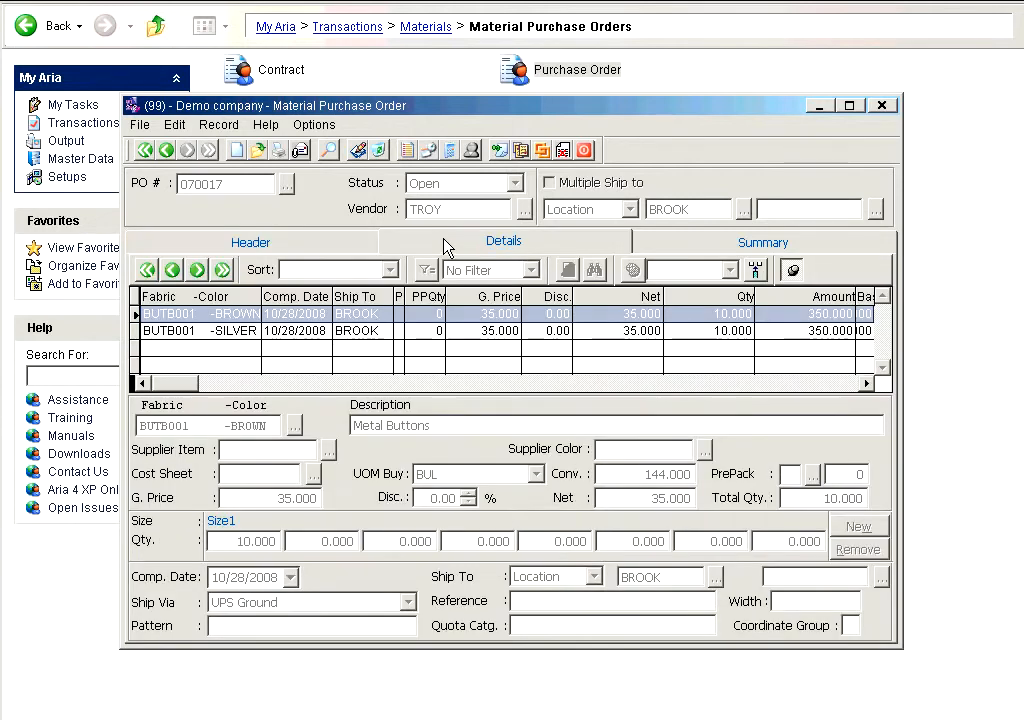
left_click(205, 314)
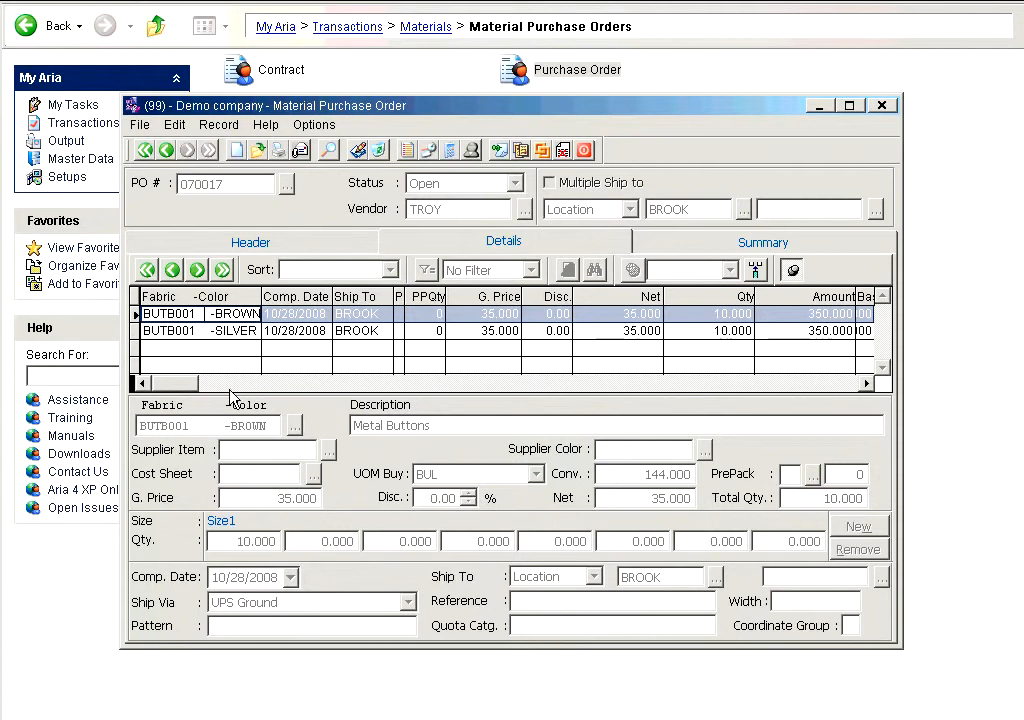
left_click(281, 329)
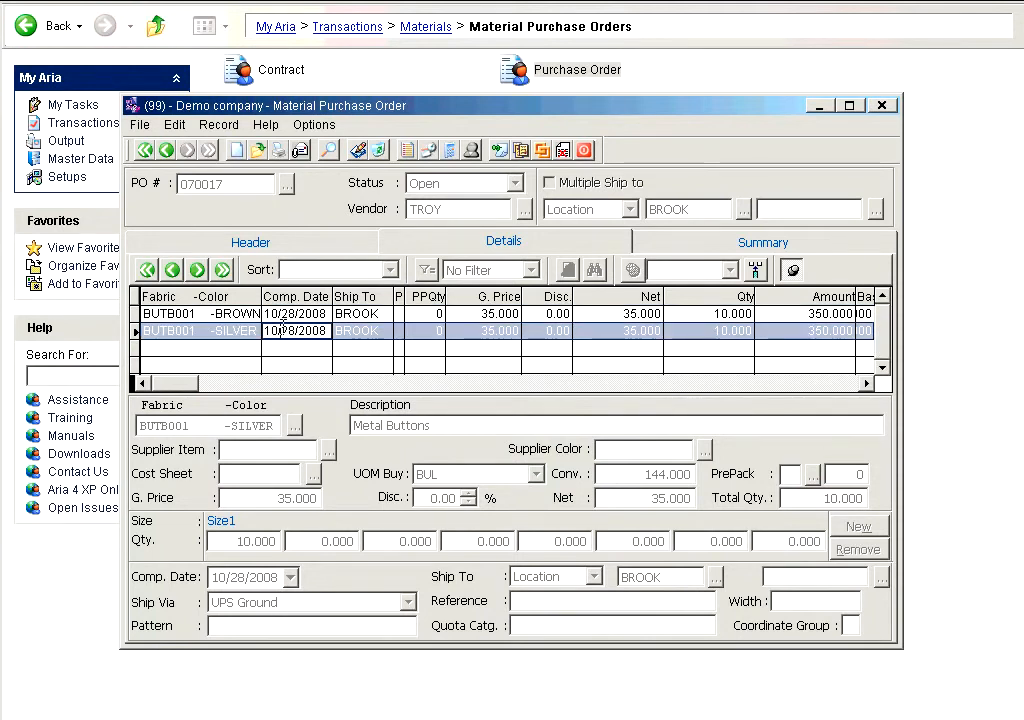
key("Up")
key("Down")
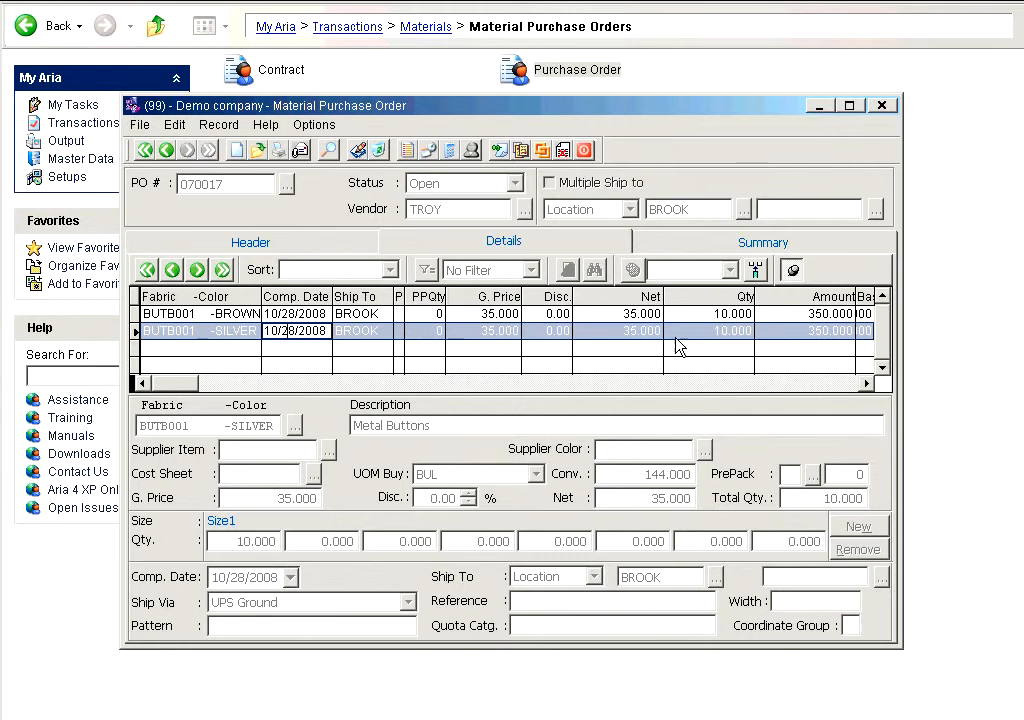
left_click(718, 249)
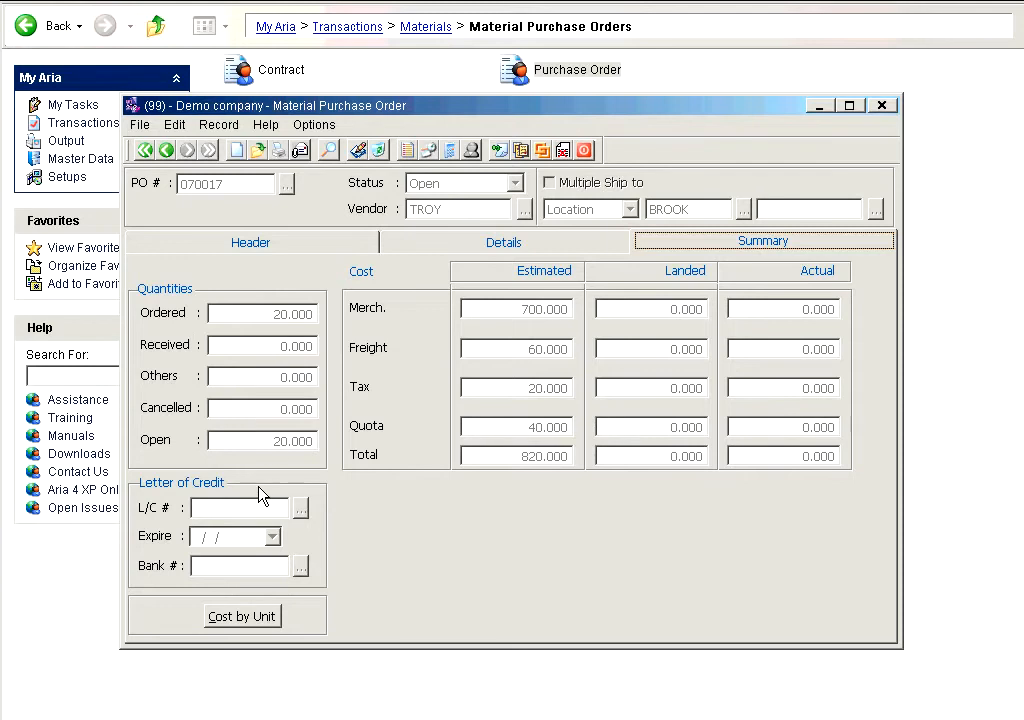
left_click(523, 244)
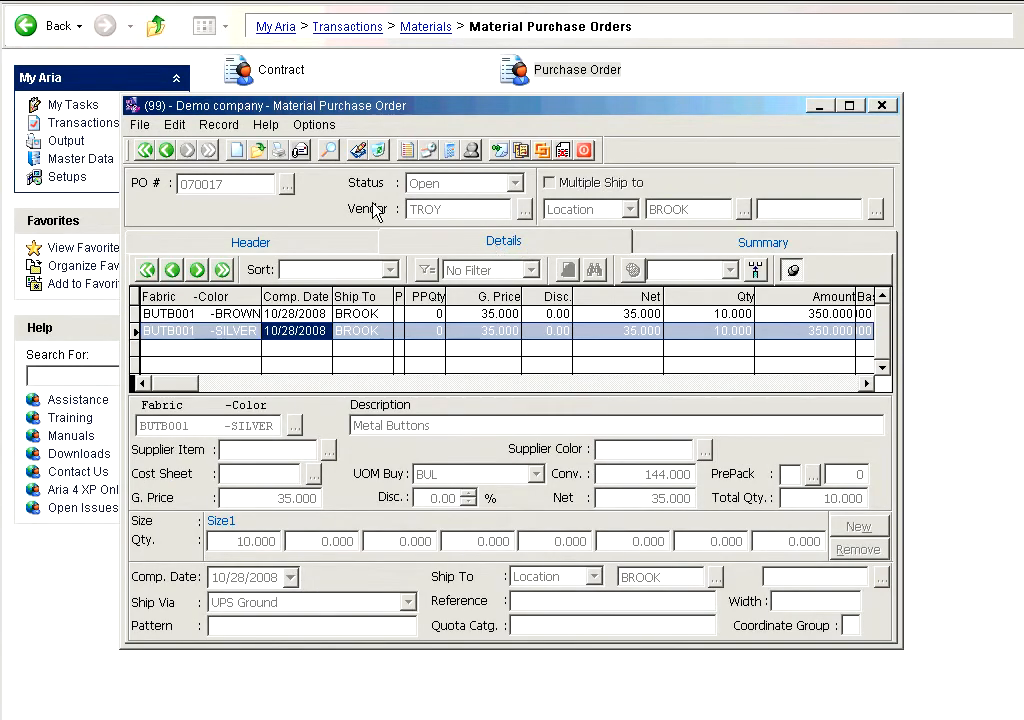
Show the In Transit transactions for the order's BUTB001 SILVER line.
left_click(311, 126)
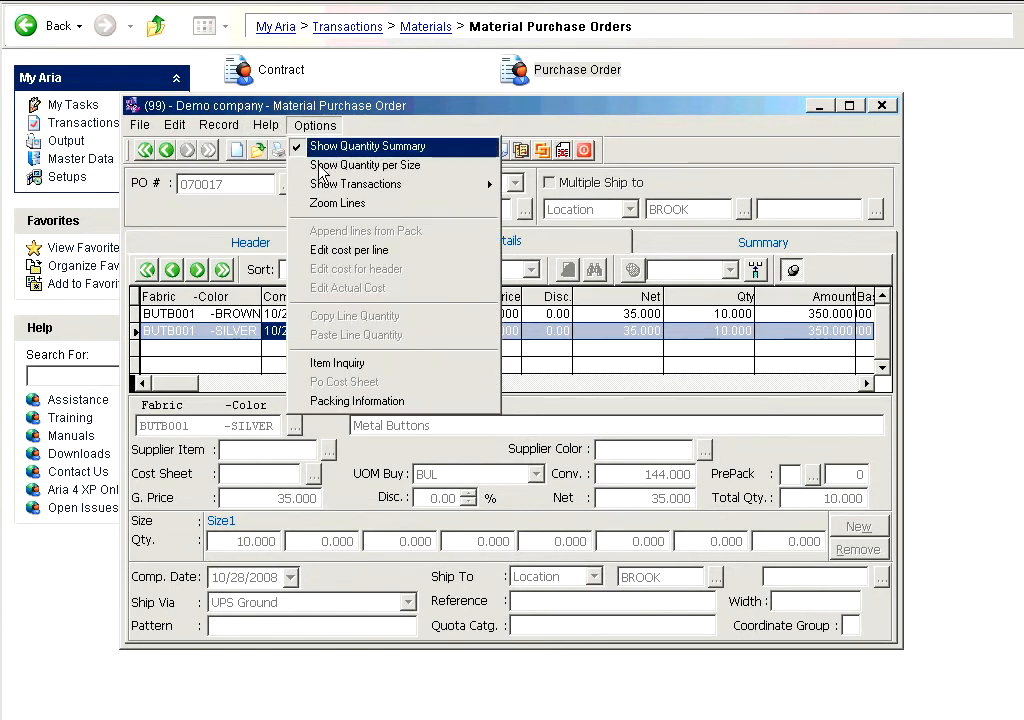
mouse_move(329, 189)
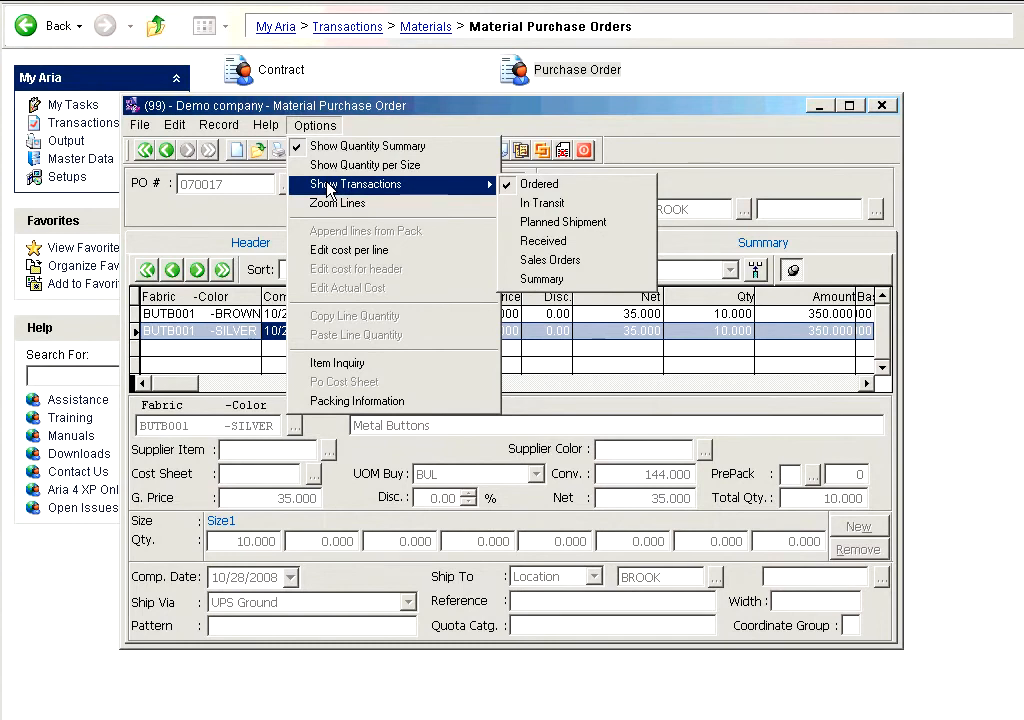
left_click(567, 204)
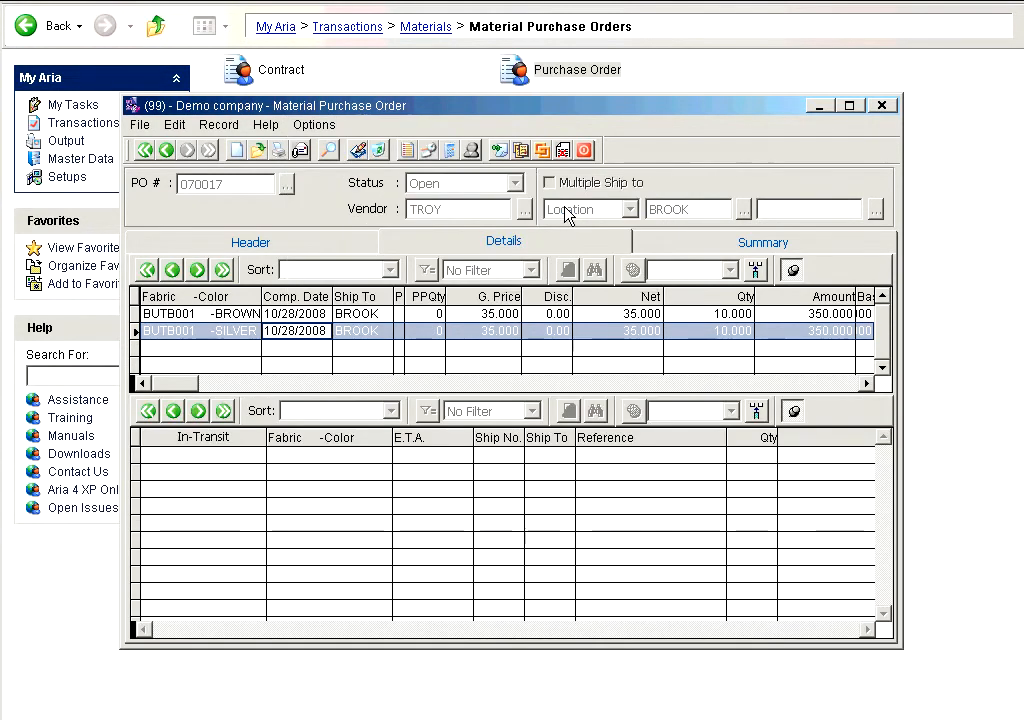
left_click(487, 332)
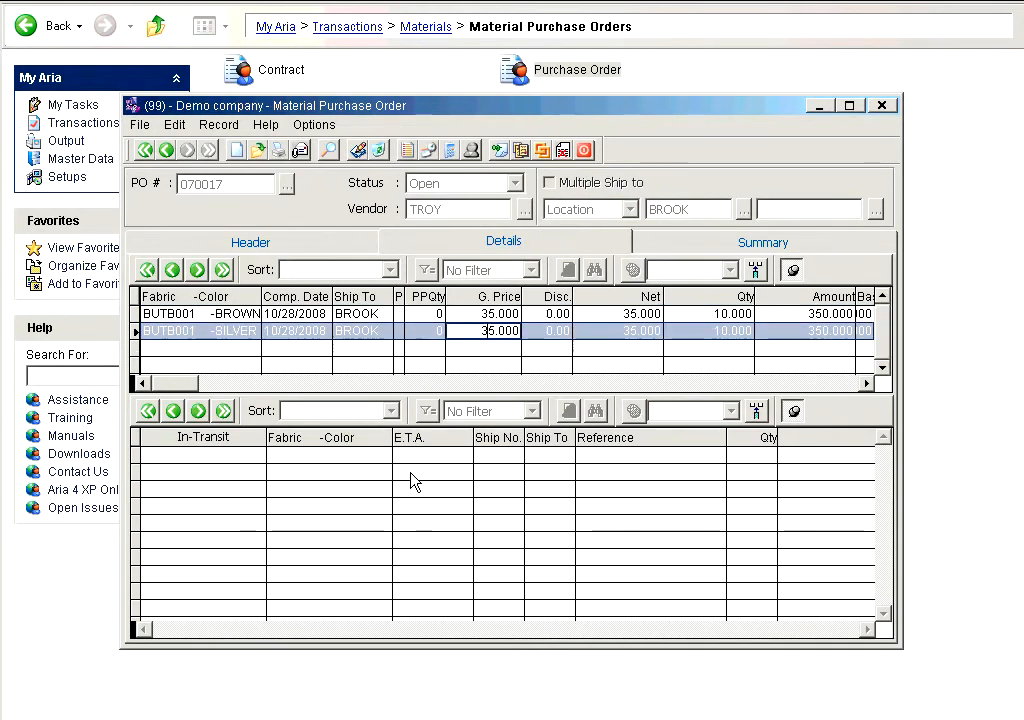
Show the transaction Summary by quantity type for the BUTB001 SILVER line.
left_click(326, 127)
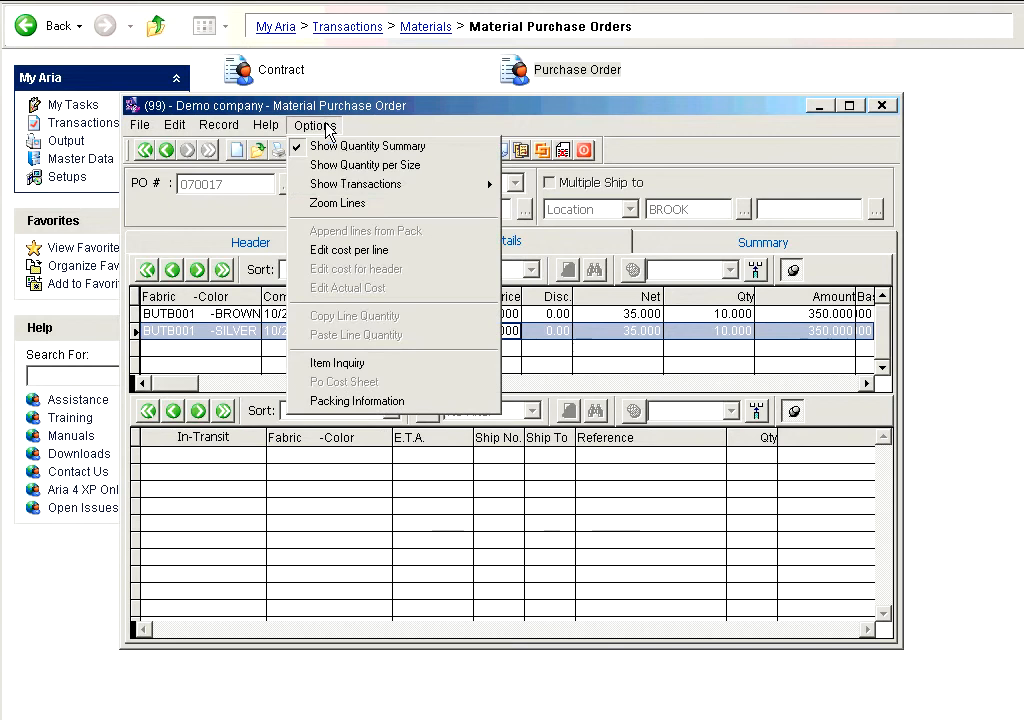
mouse_move(400, 184)
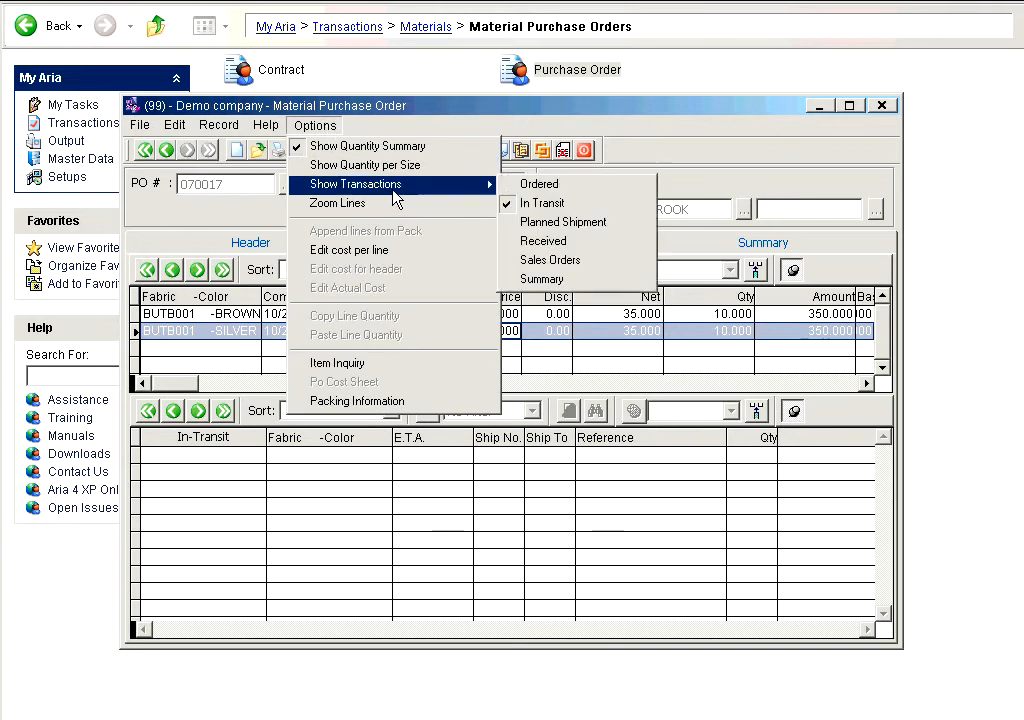
left_click(562, 279)
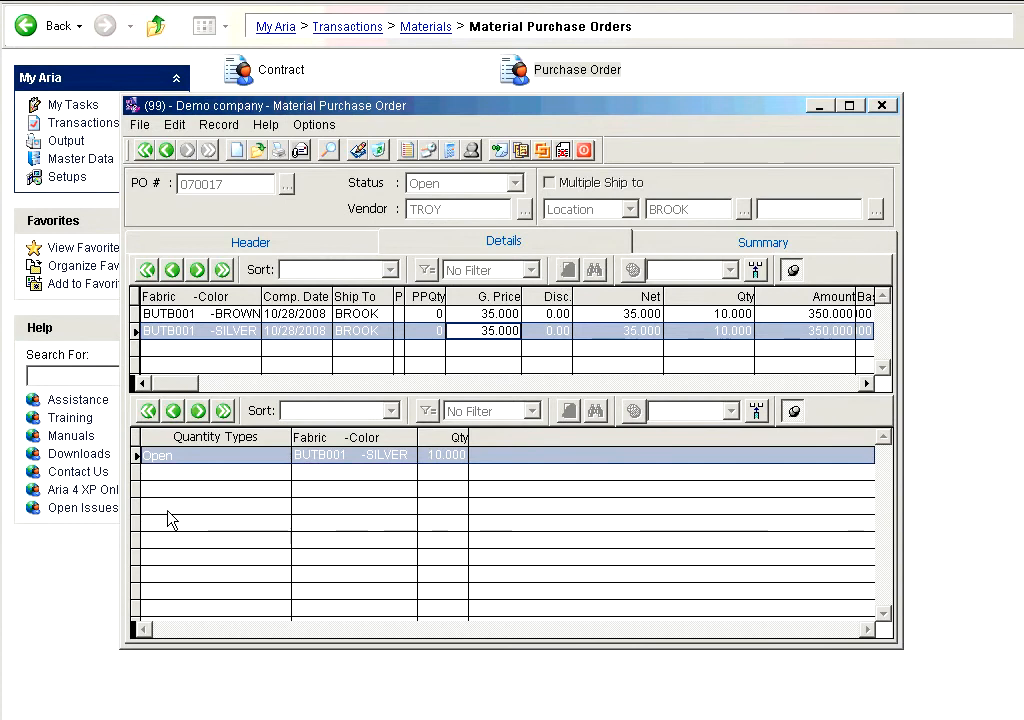
Go back through the previous orders to the AVANTI order and examine its Open and Received quantities for TEST1 BLUE.
left_click(162, 150)
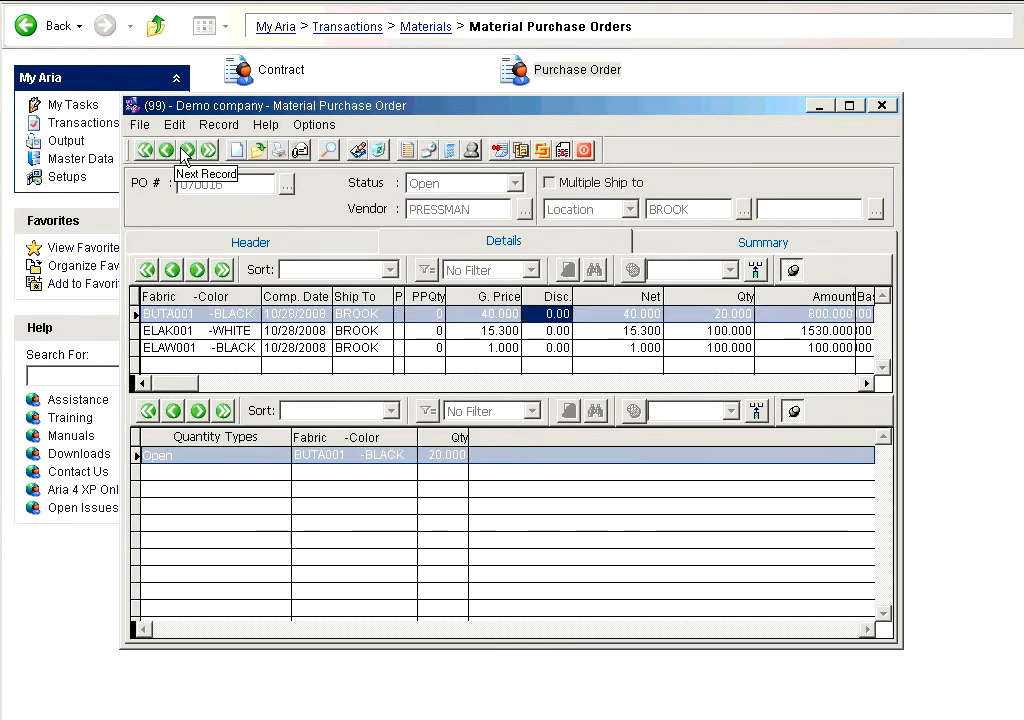
left_click(166, 150)
left_click(166, 150)
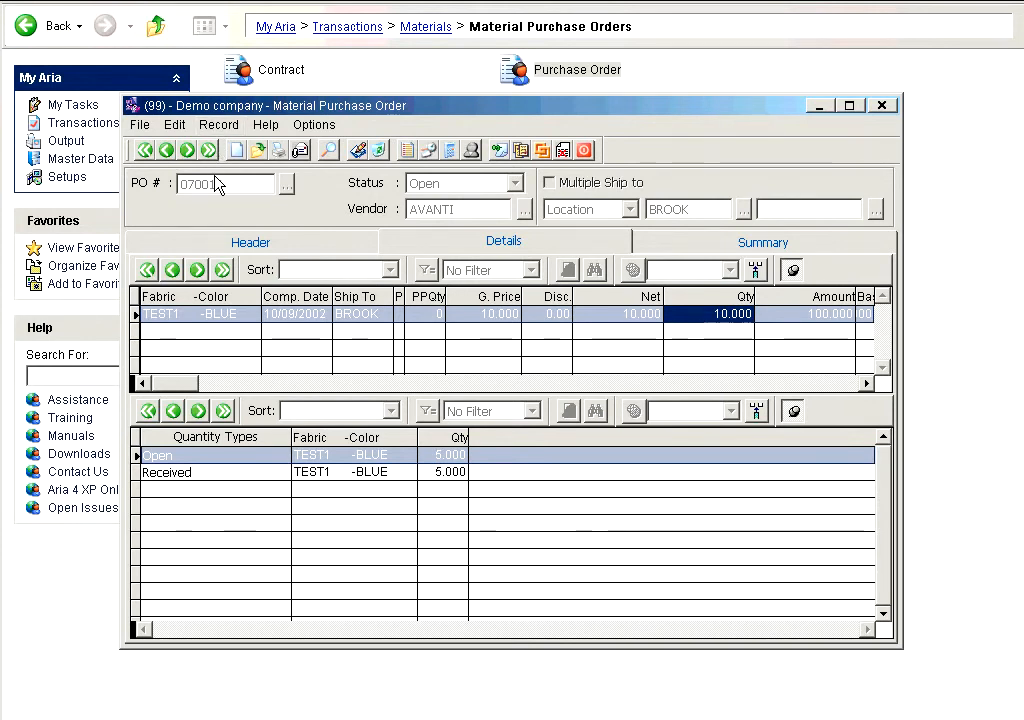
left_click(322, 313)
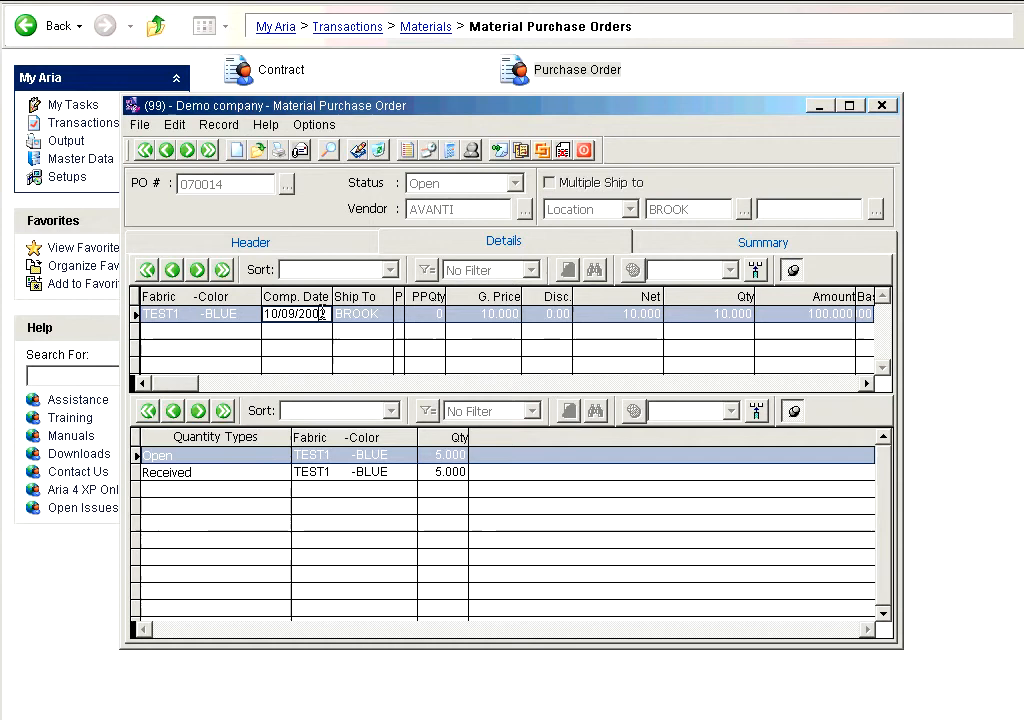
left_click(229, 453)
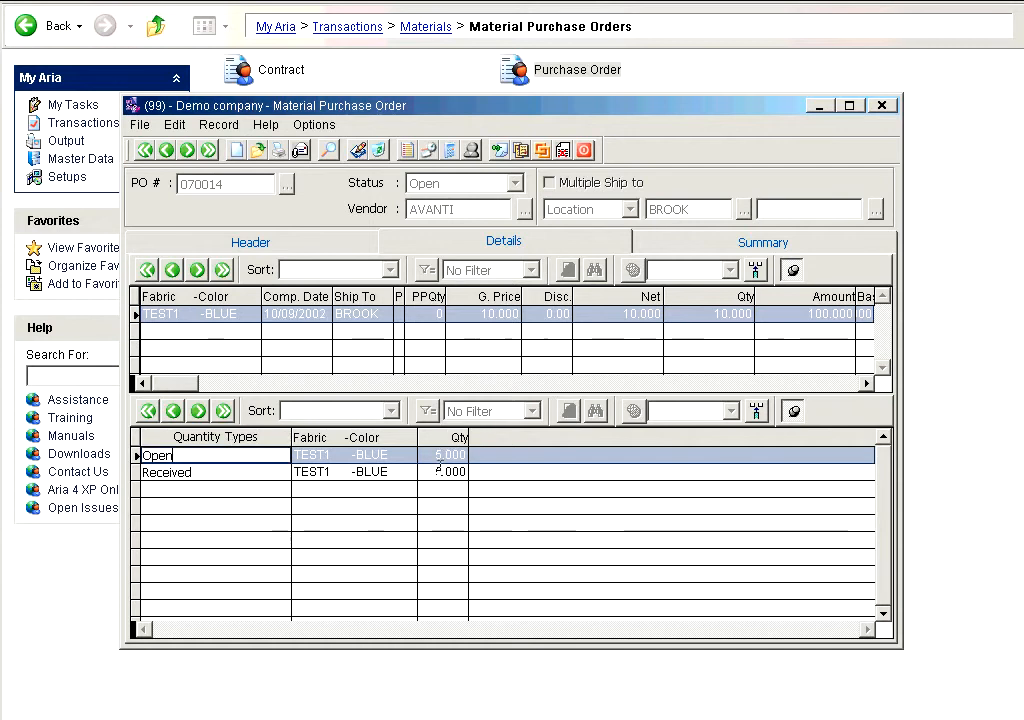
left_click(440, 466)
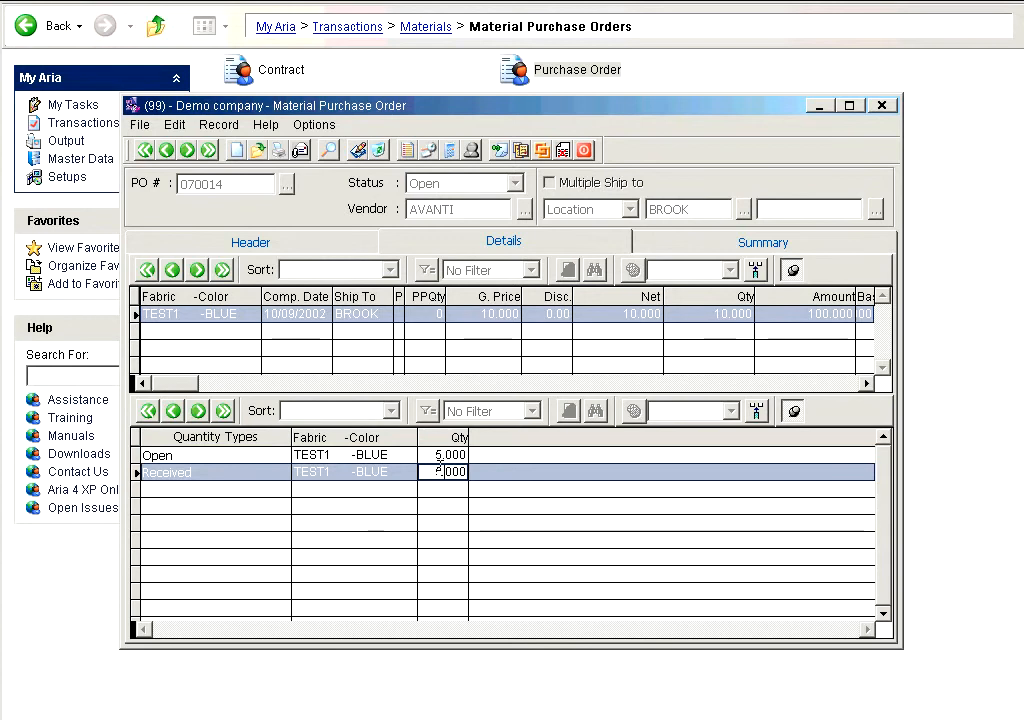
Show the In Transit and then the Received transactions for the AVANTI order's TEST1 BLUE line.
left_click(336, 126)
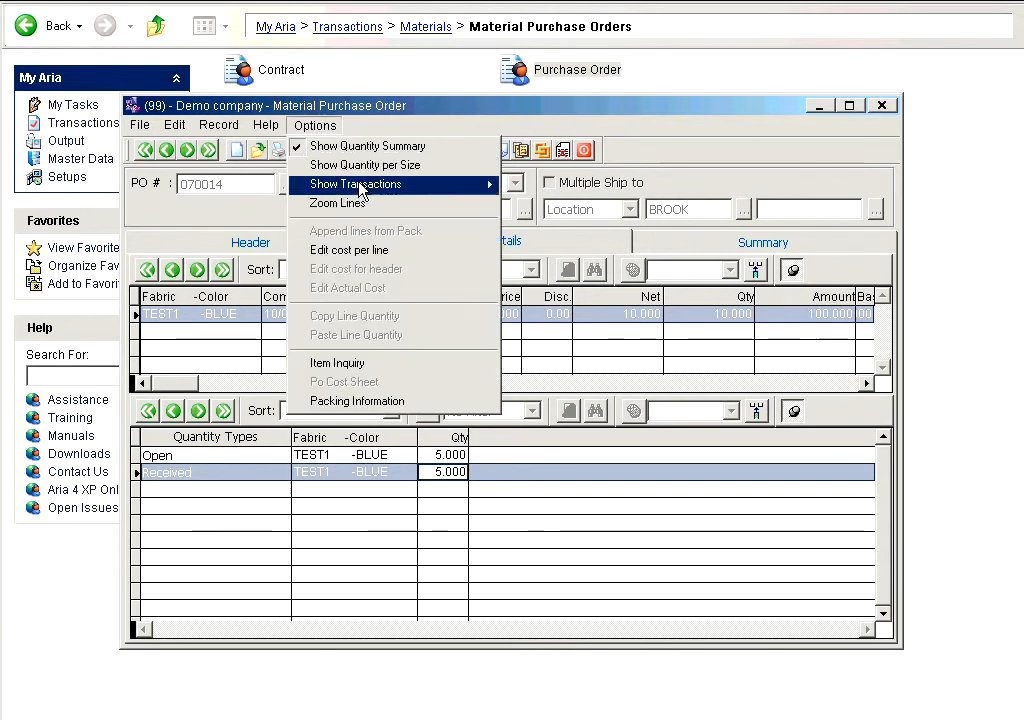
left_click(539, 204)
left_click(331, 127)
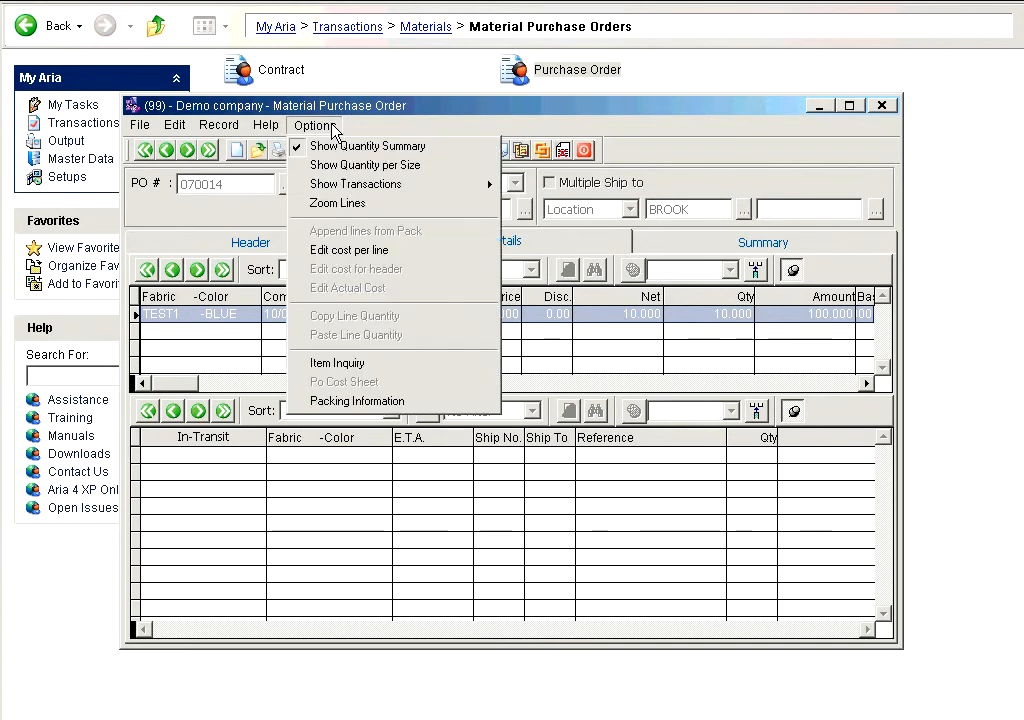
mouse_move(405, 187)
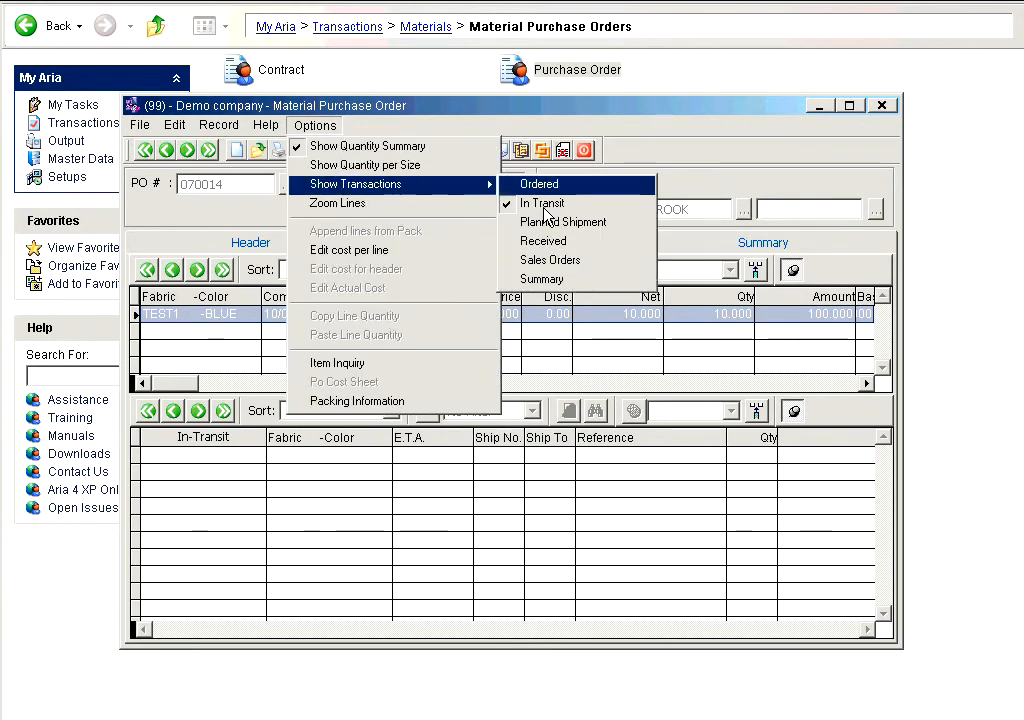
left_click(543, 241)
left_click(501, 328)
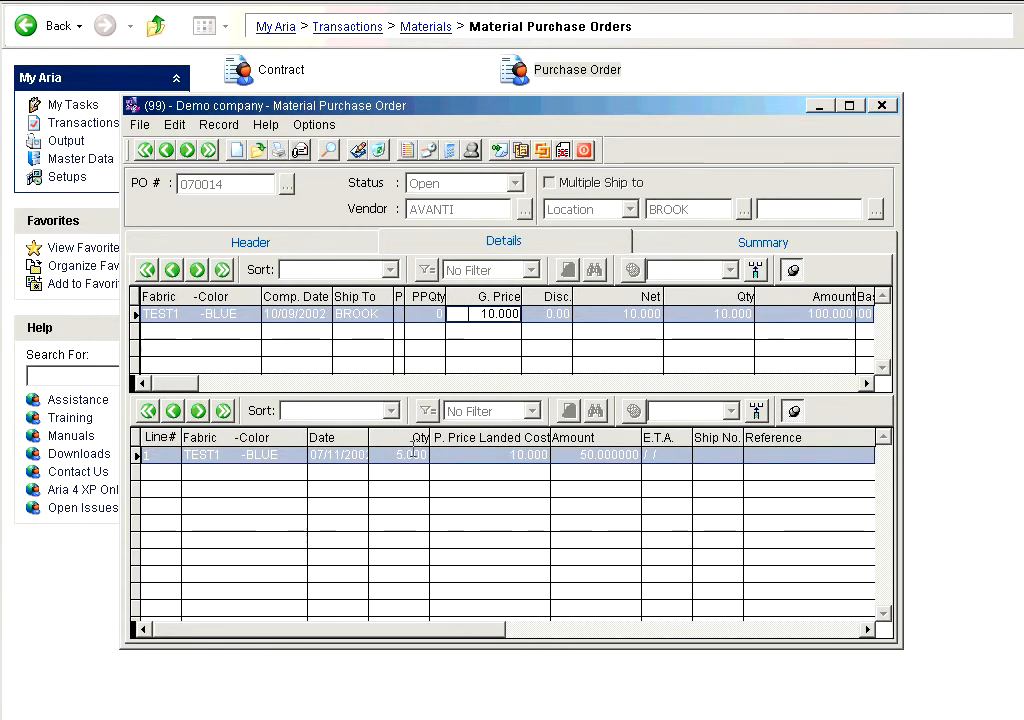
left_click(322, 455)
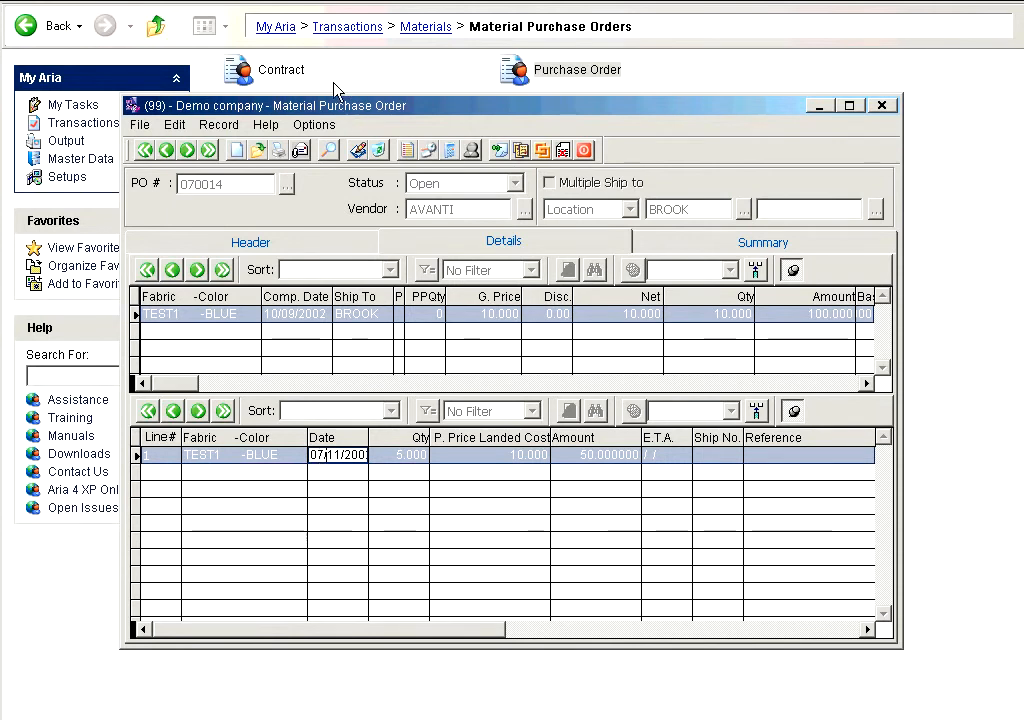
Switch the AVANTI order's transaction view back to Ordered.
left_click(313, 125)
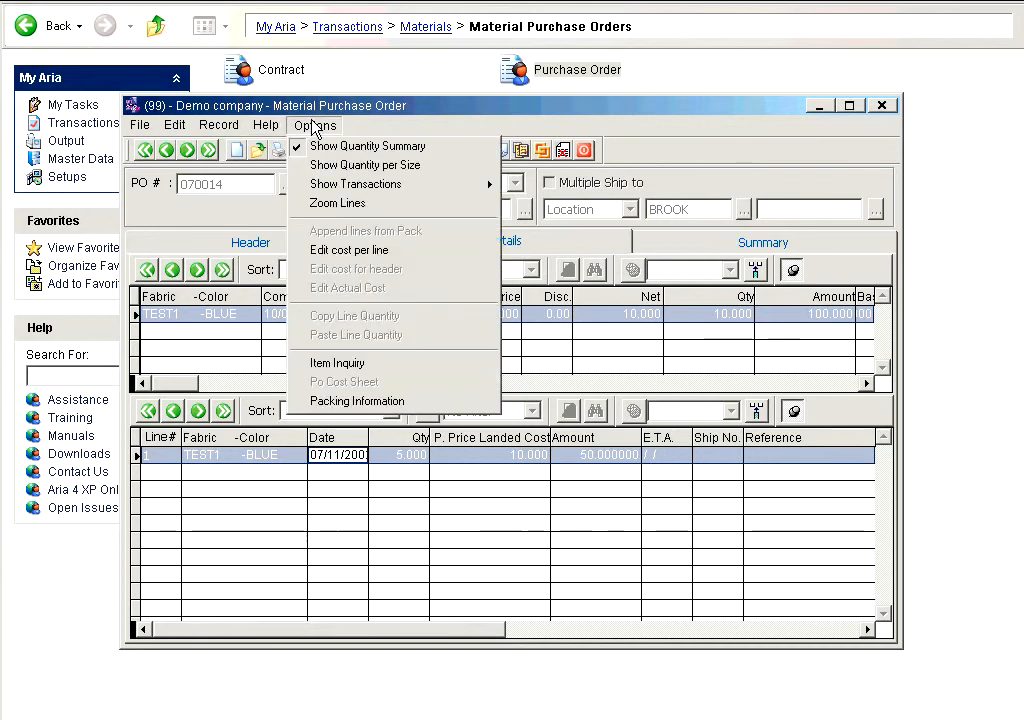
mouse_move(487, 183)
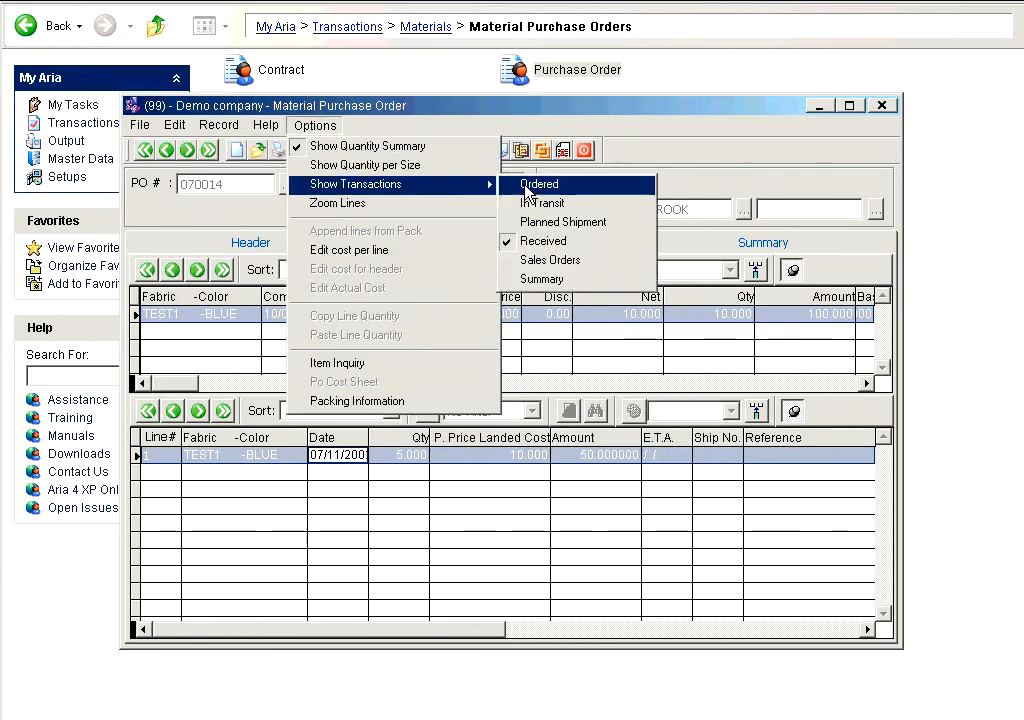
left_click(530, 185)
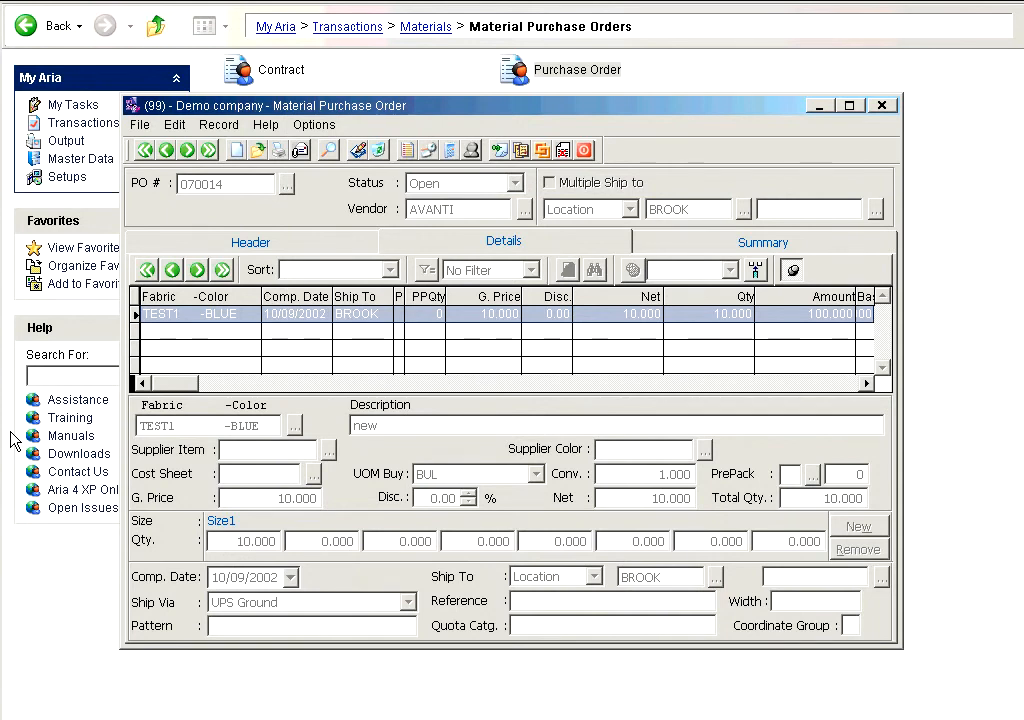
Go to the last purchase order, put it in edit mode, and open the BUTB001 SILVER line's gross price for editing.
left_click(208, 150)
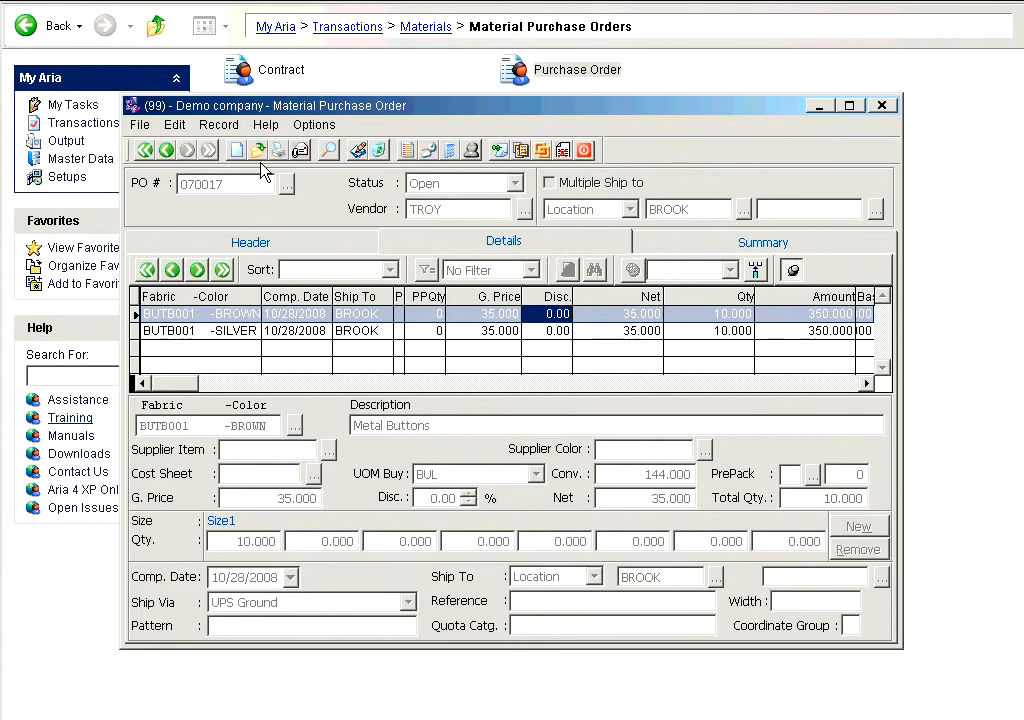
left_click(361, 153)
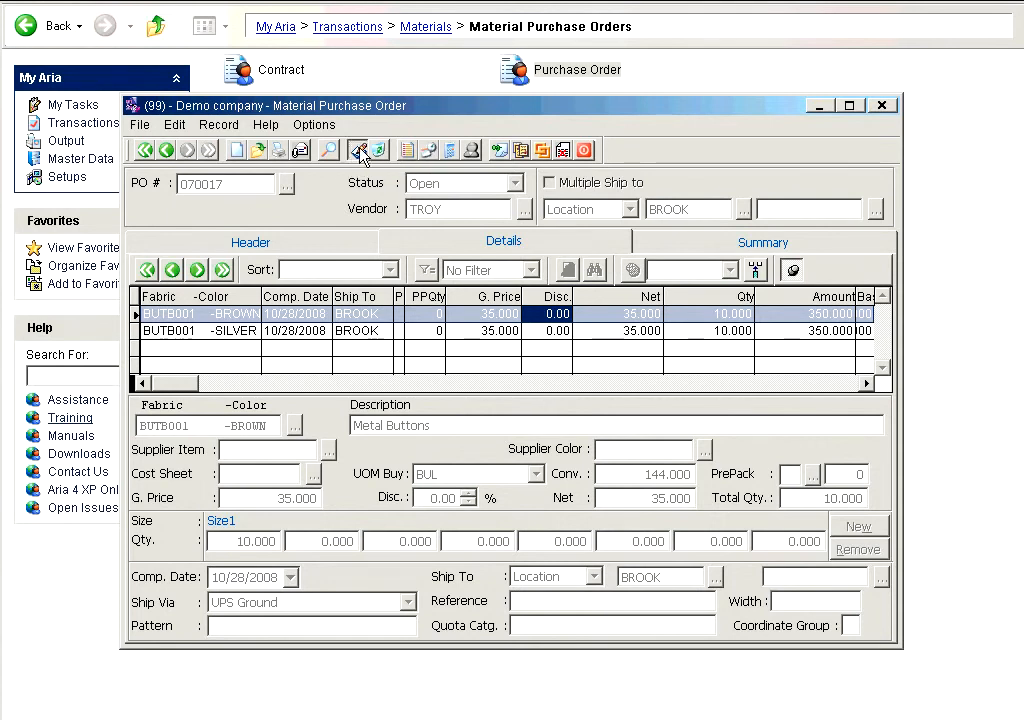
key("Tab")
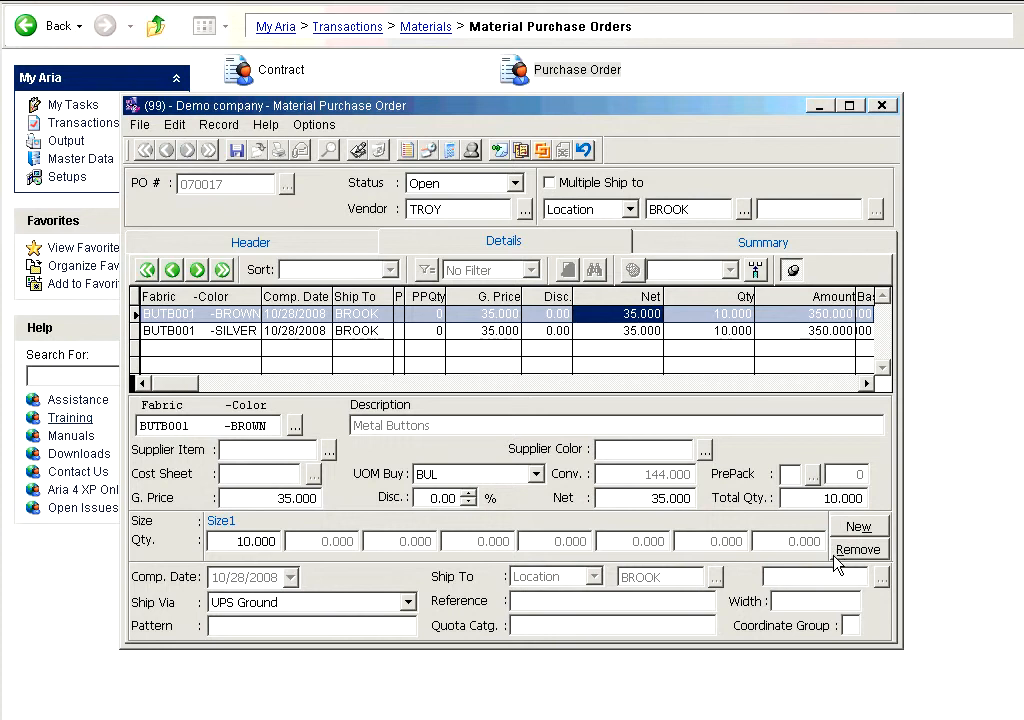
left_click(486, 331)
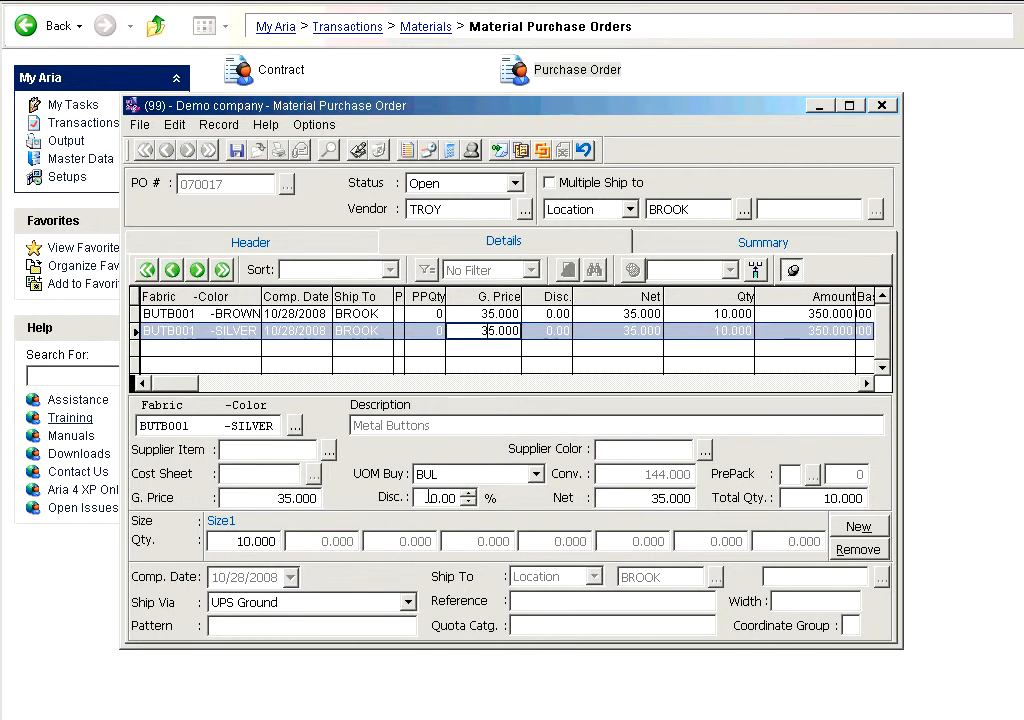
left_click(249, 497)
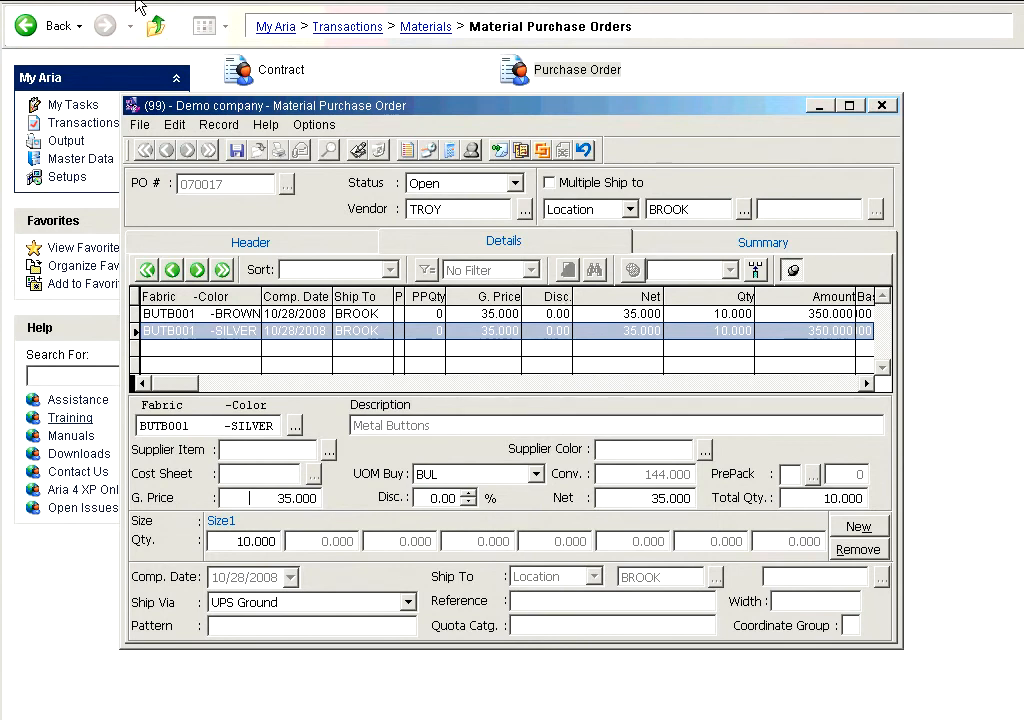
Save the edited TROY purchase order and cancel the whole order.
left_click(240, 151)
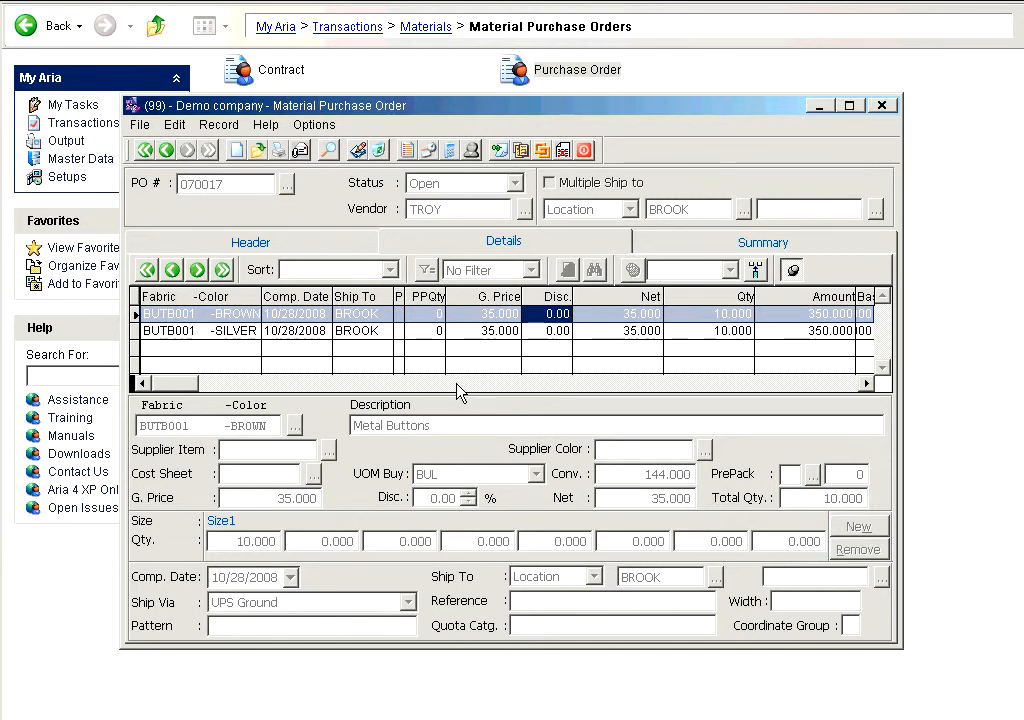
left_click(379, 151)
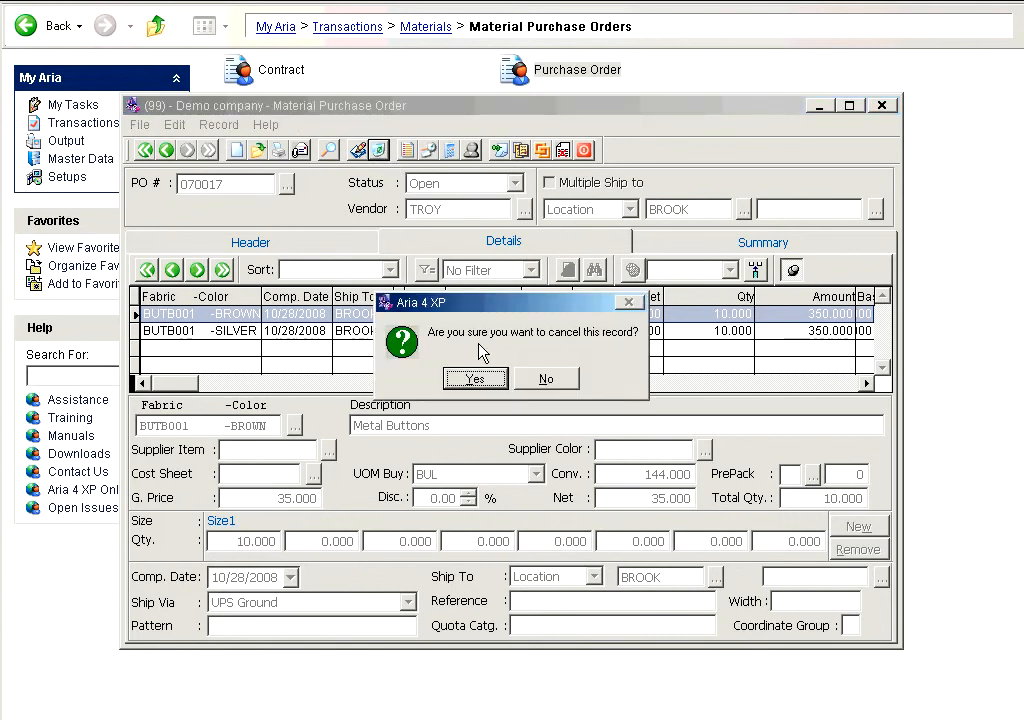
left_click(470, 381)
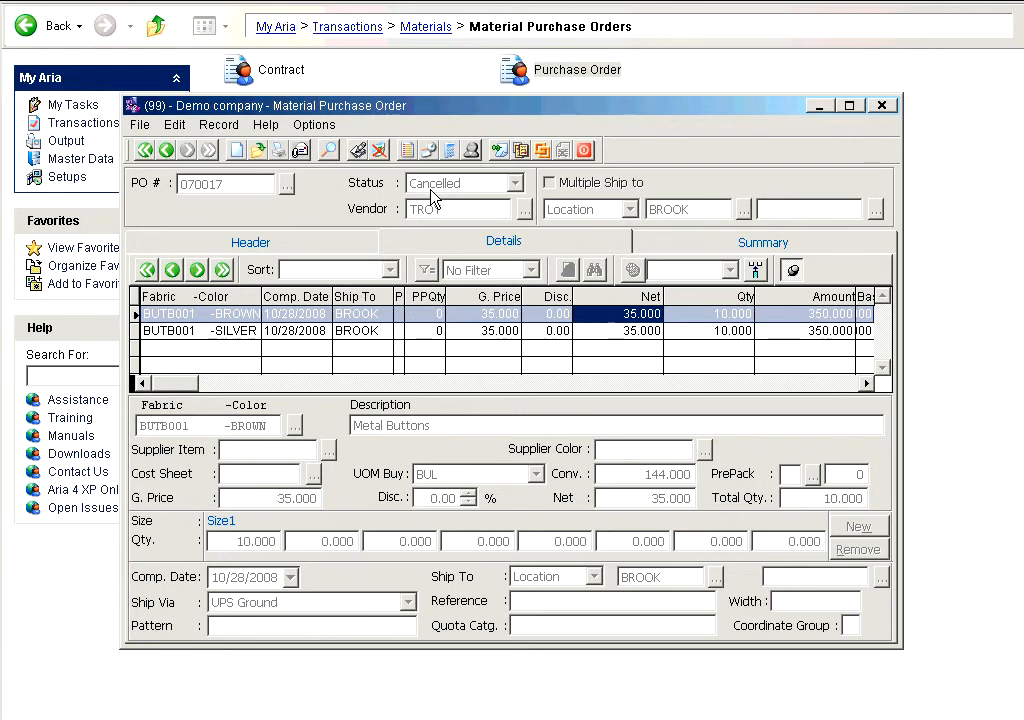
Uncancel the TROY purchase order to restore its Open status.
left_click(378, 152)
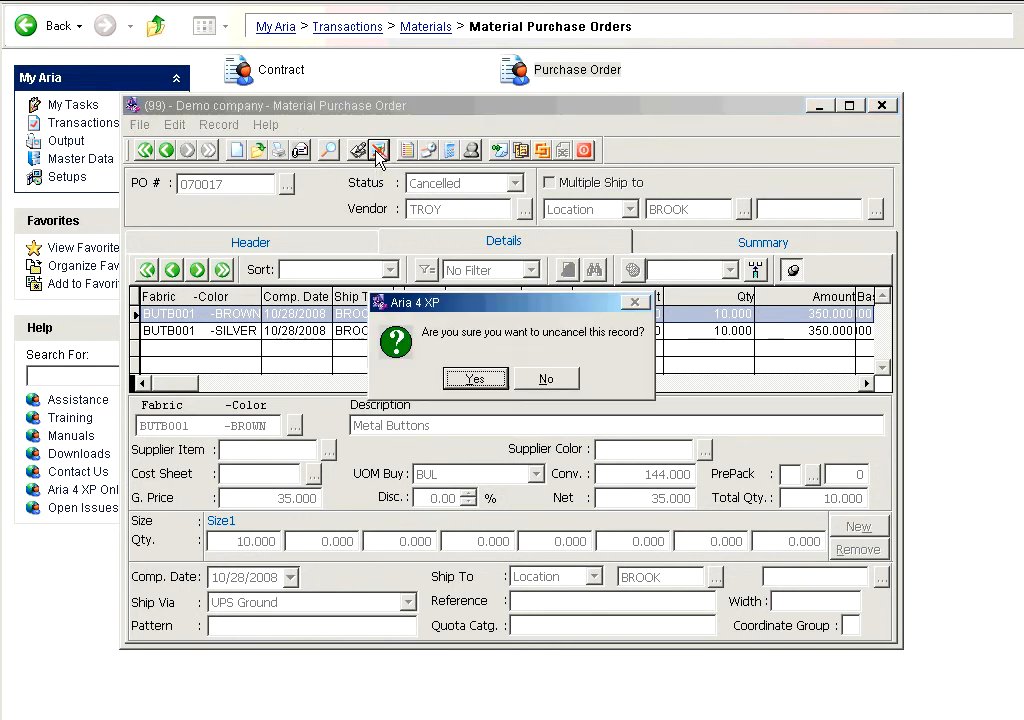
left_click(489, 383)
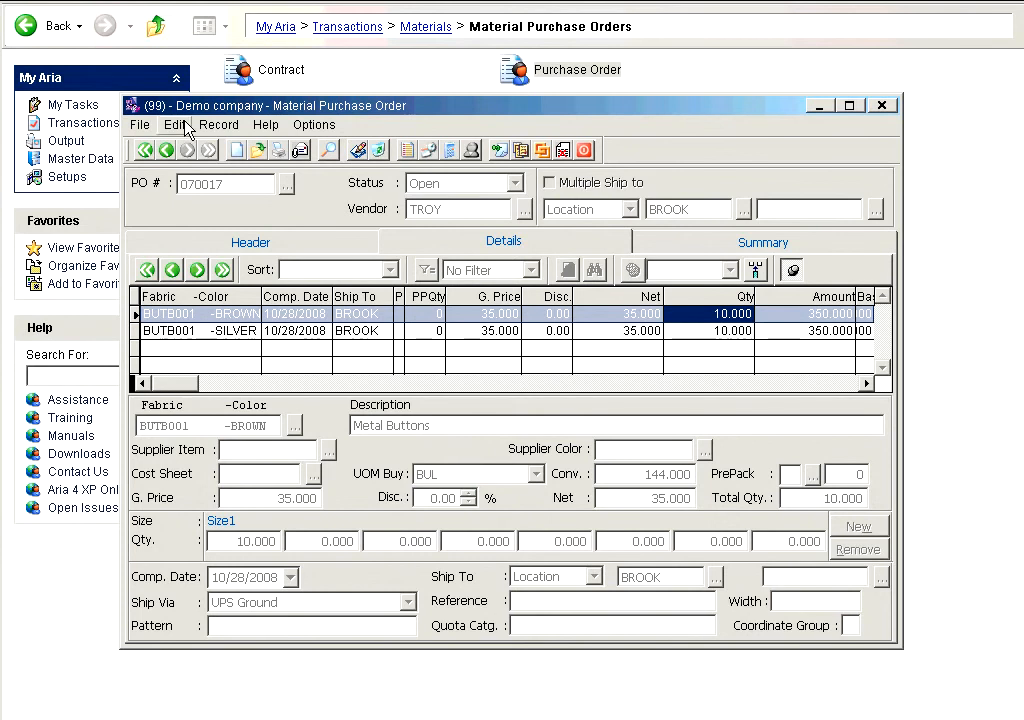
Go back through the previous orders to the AVANTI order, examine its summary quantities, and return to its detail lines.
left_click(167, 150)
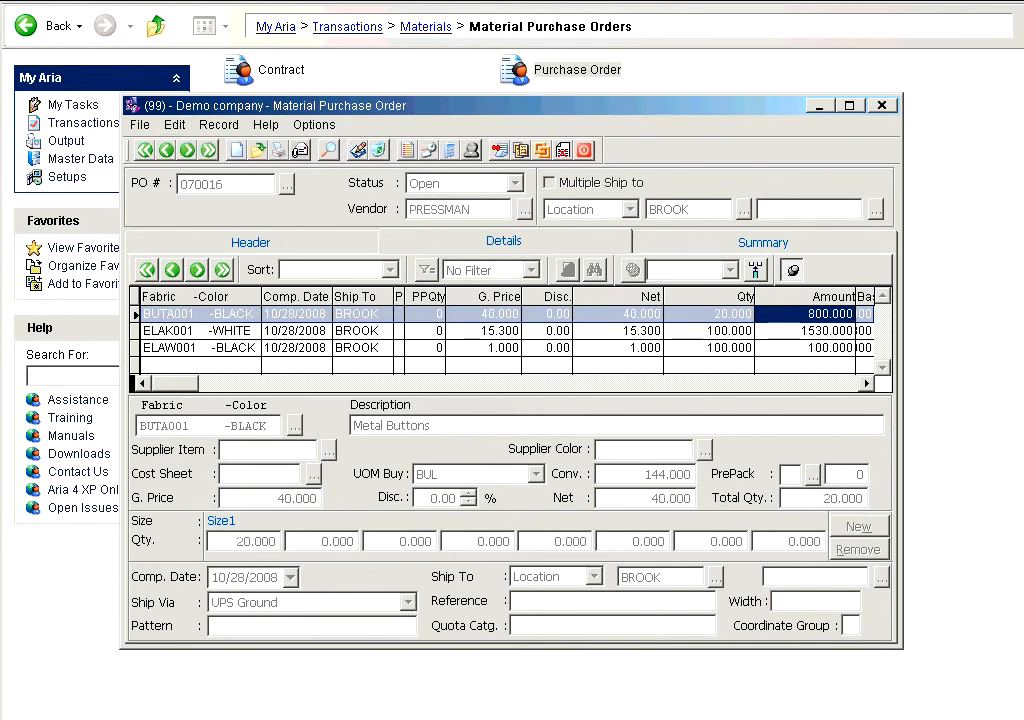
left_click(167, 150)
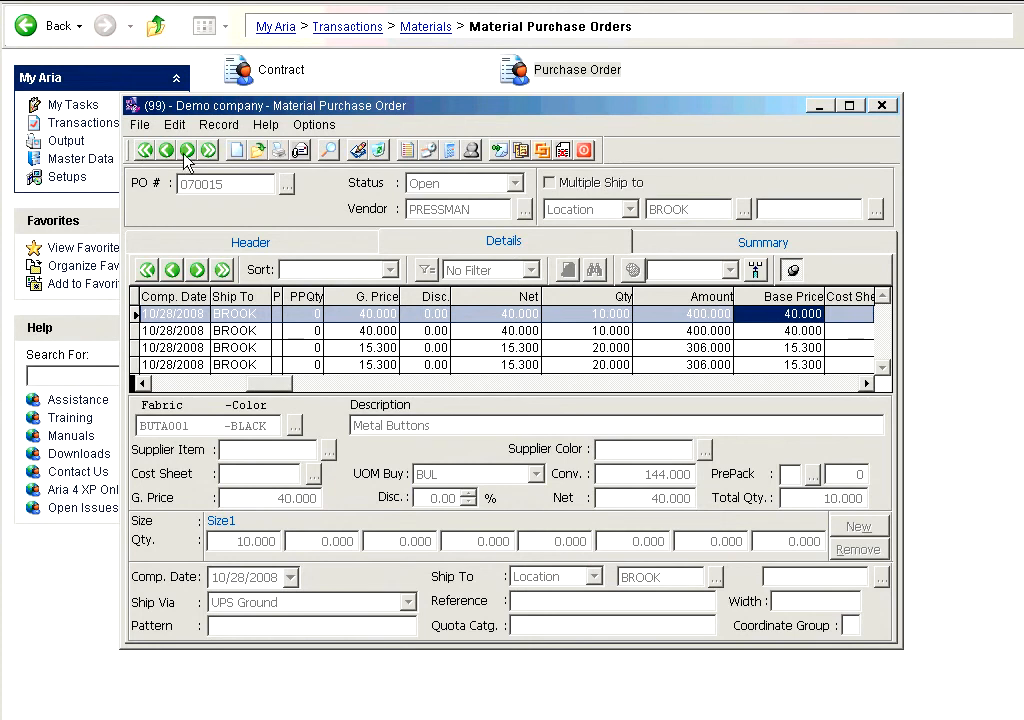
left_click(183, 152)
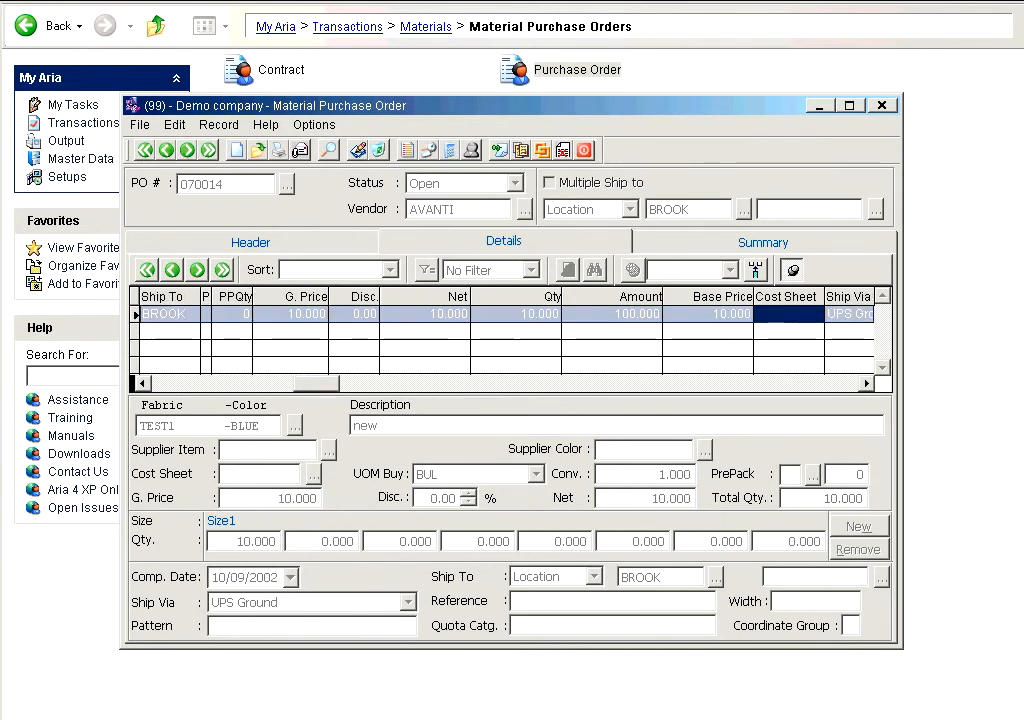
left_click(814, 243)
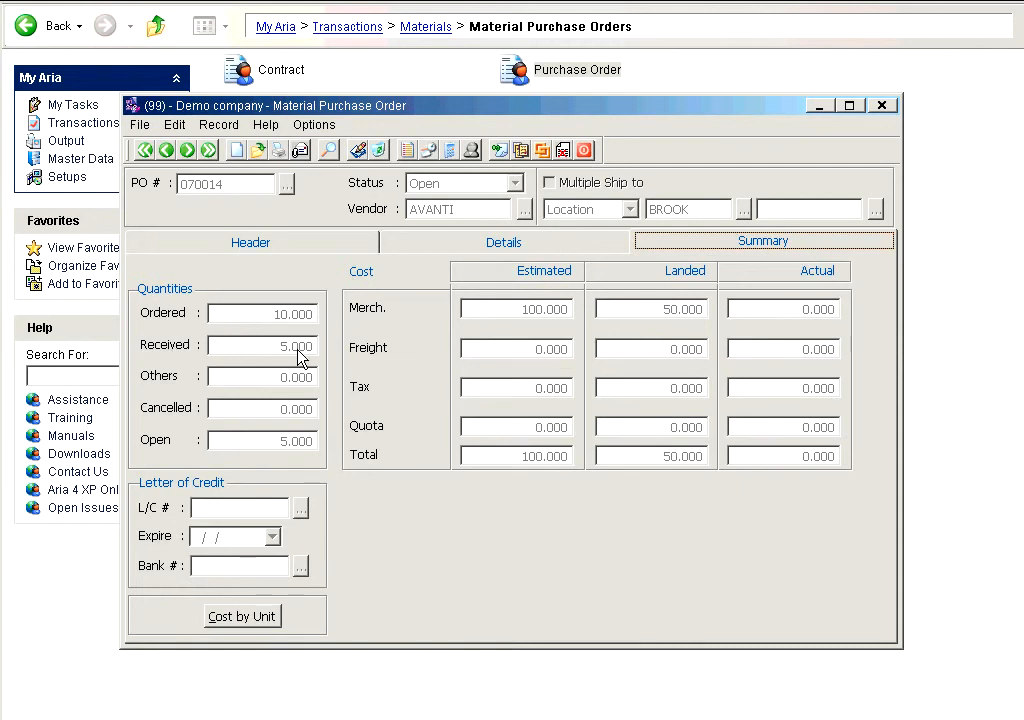
left_click(521, 246)
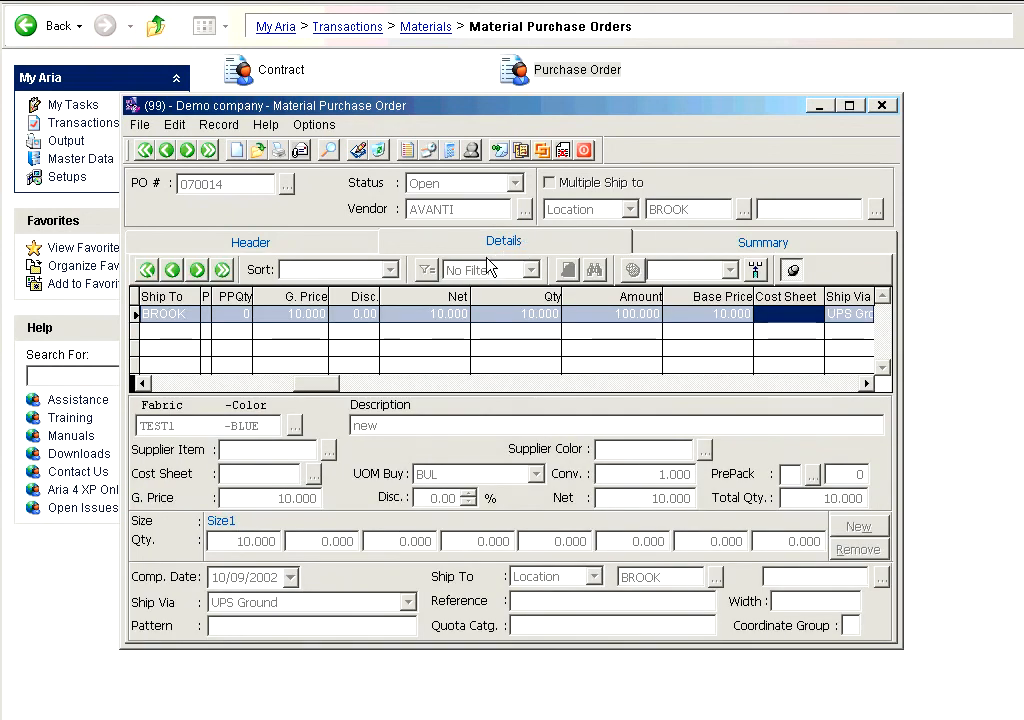
Cancel all open items on the partly received AVANTI order, check its status and summary quantities, and return to the detail lines.
left_click(380, 150)
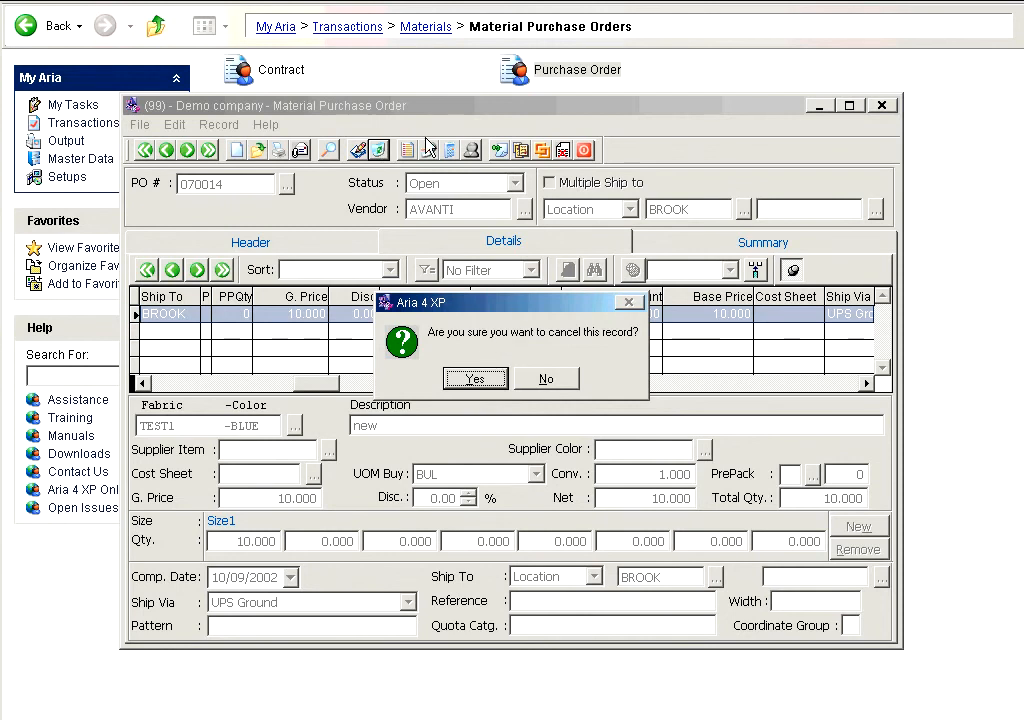
left_click(475, 378)
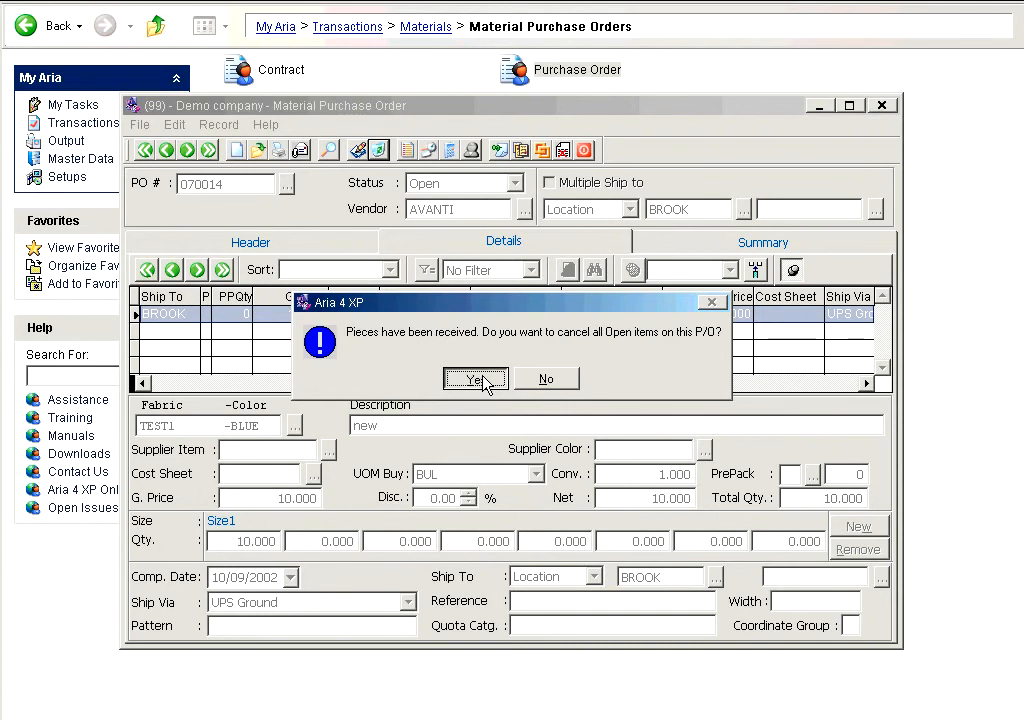
left_click(481, 379)
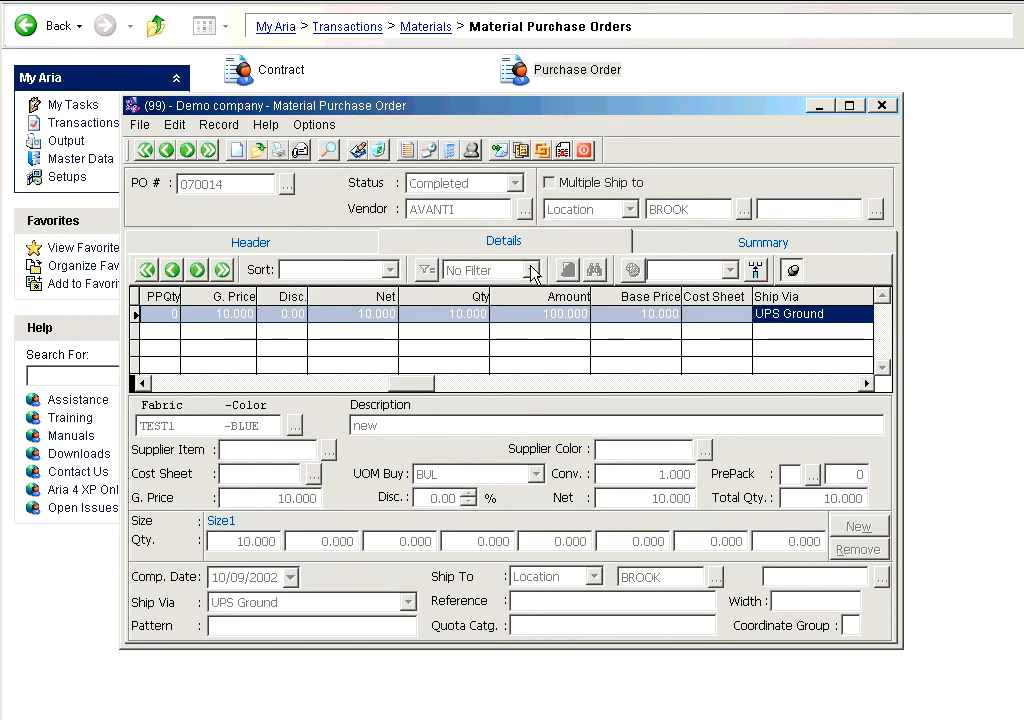
left_click(765, 245)
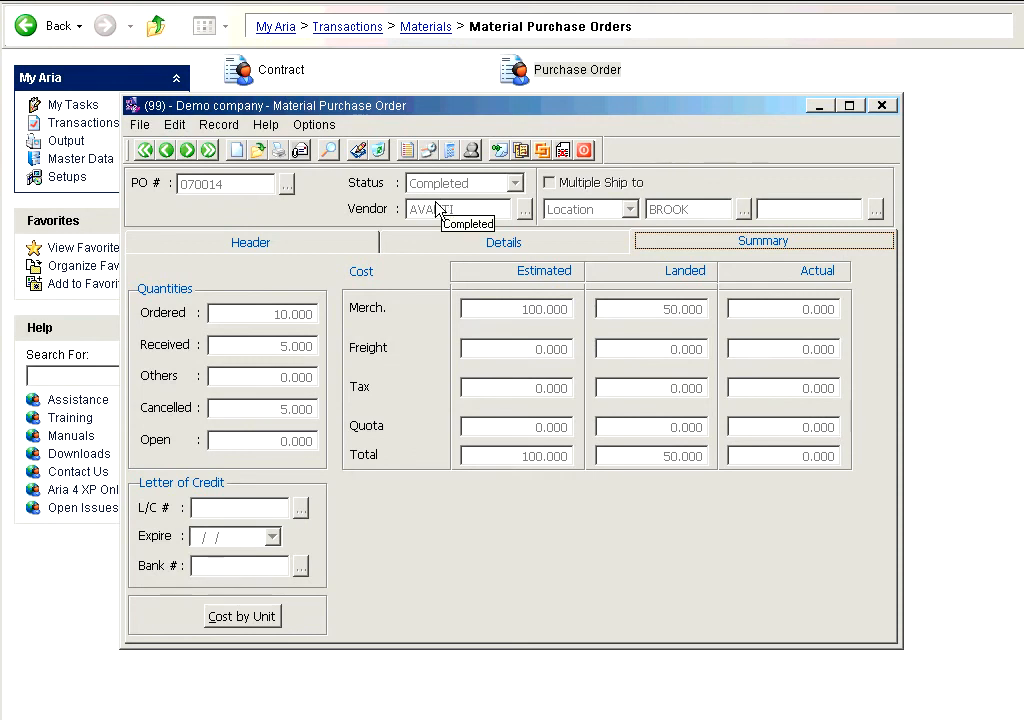
left_click(503, 244)
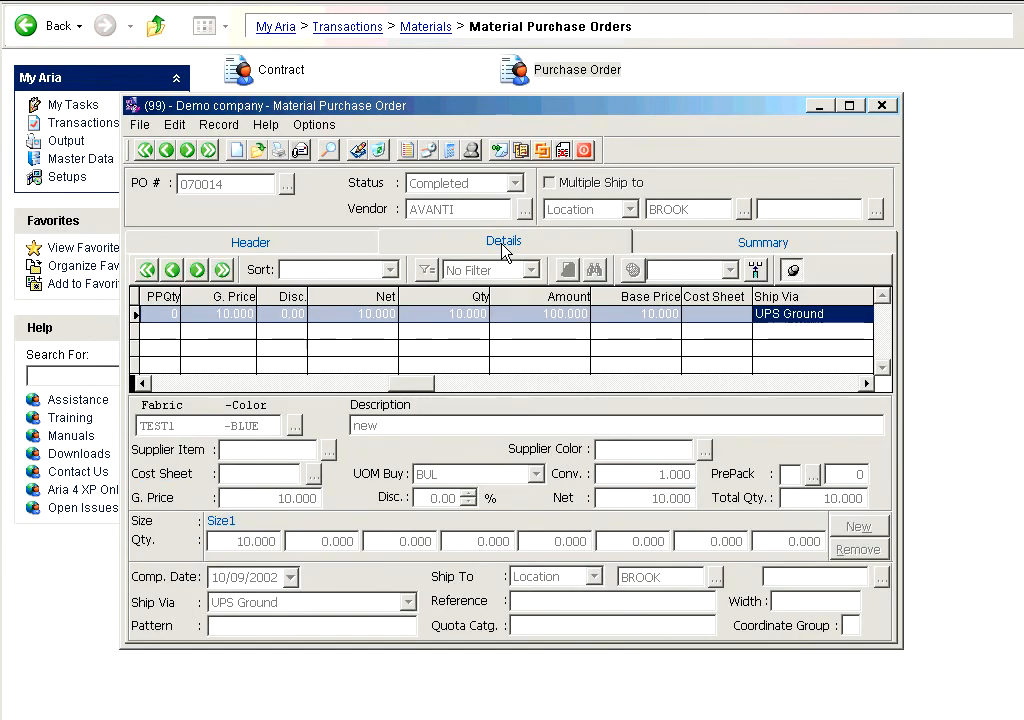